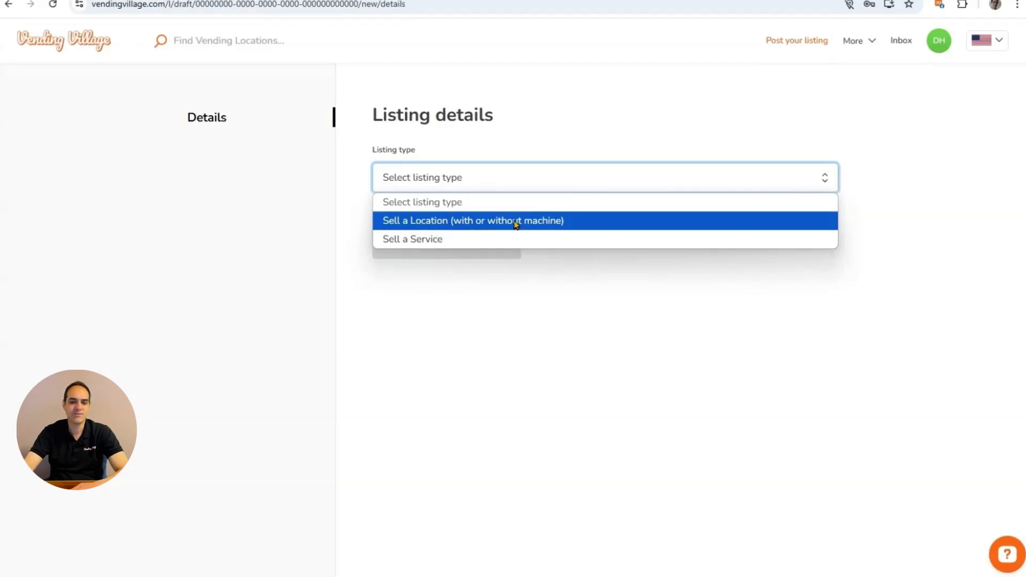
# Make the listing a 'Sell a Location (with or without machine)' listing in the Location category.
pyautogui.click(515, 223)
pyautogui.click(463, 248)
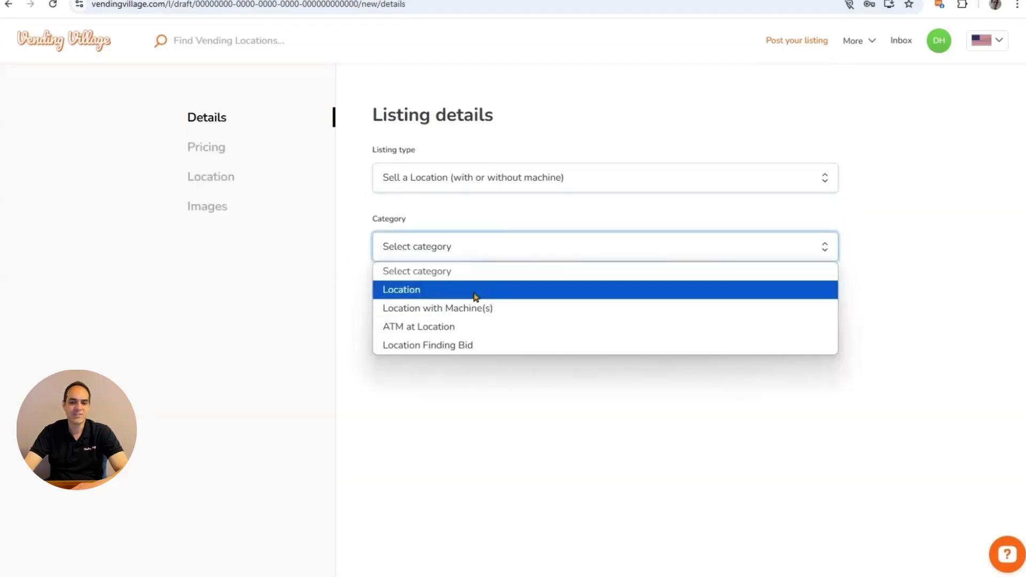
pyautogui.click(223, 362)
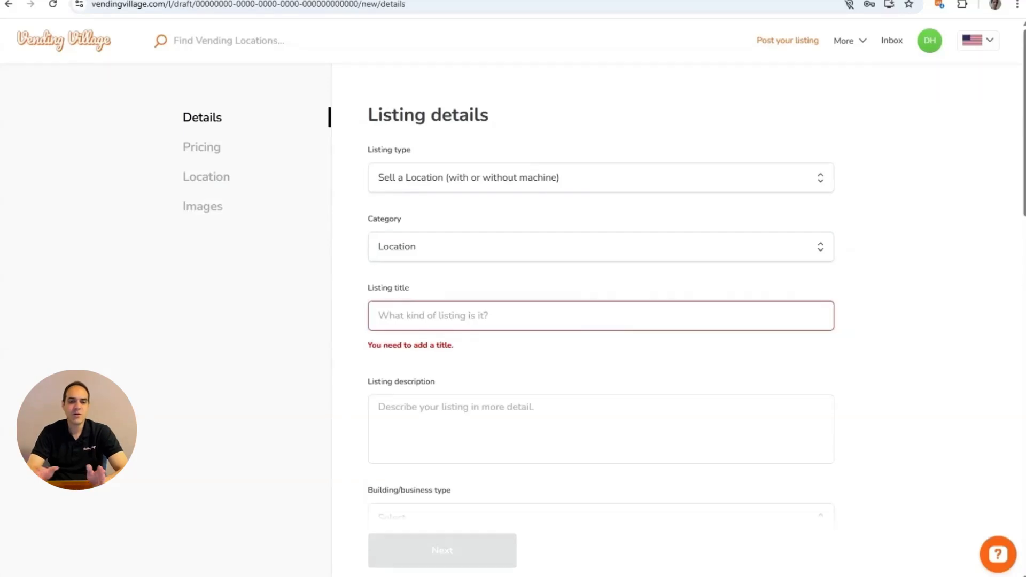
# Title the listing 'Warehouse in Denver 80021' and paste the three-line employees, shifts and energy-drink description.
pyautogui.click(440, 314)
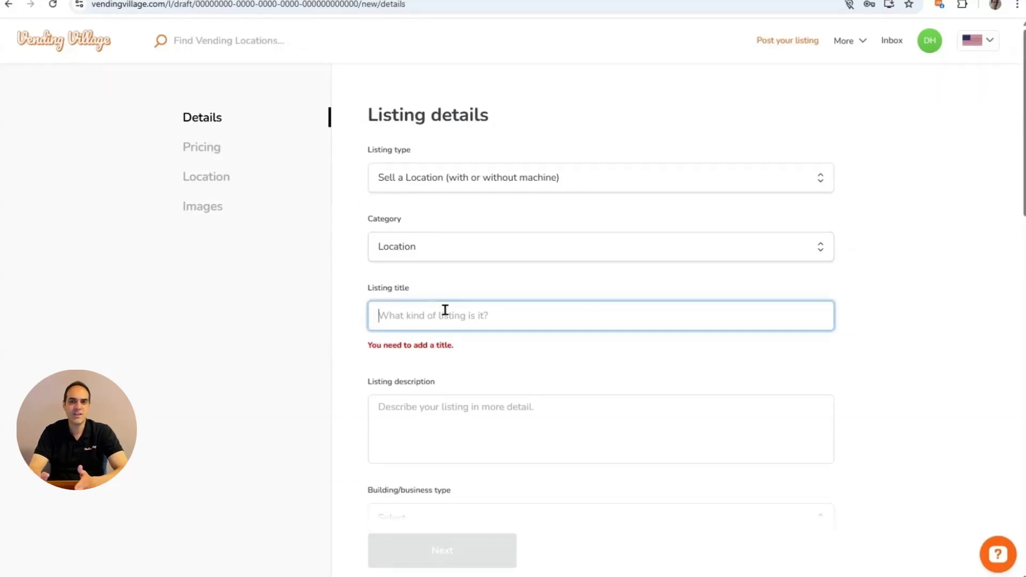
pyautogui.write('Warehouse in Denver 80021')
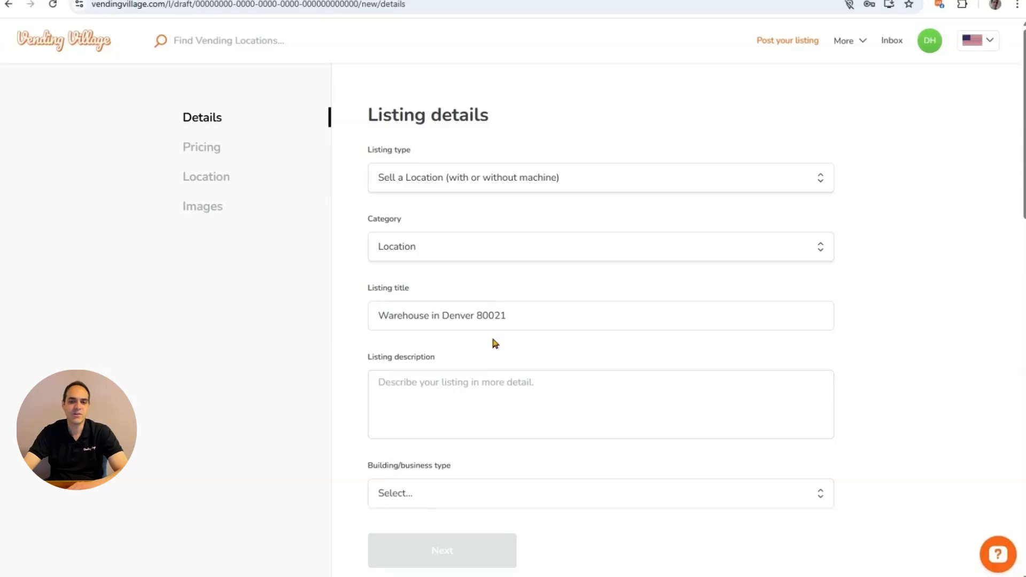
pyautogui.click(508, 397)
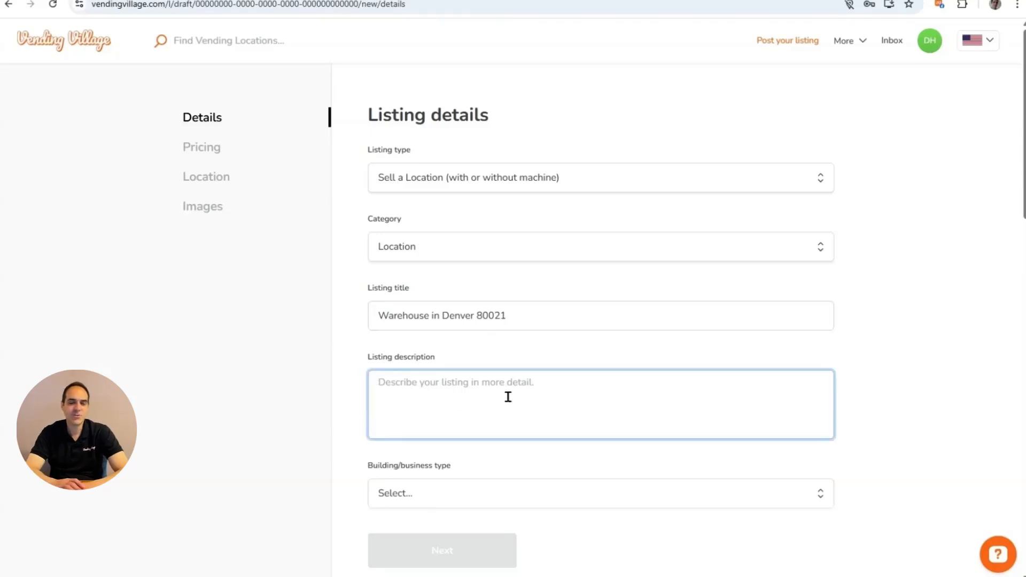
pyautogui.write('180 employees, requesting food and drink for their break/lunchroom Warehouse operates 3 shifts, 24/7 Requested specifically Redbull and energy drinks')
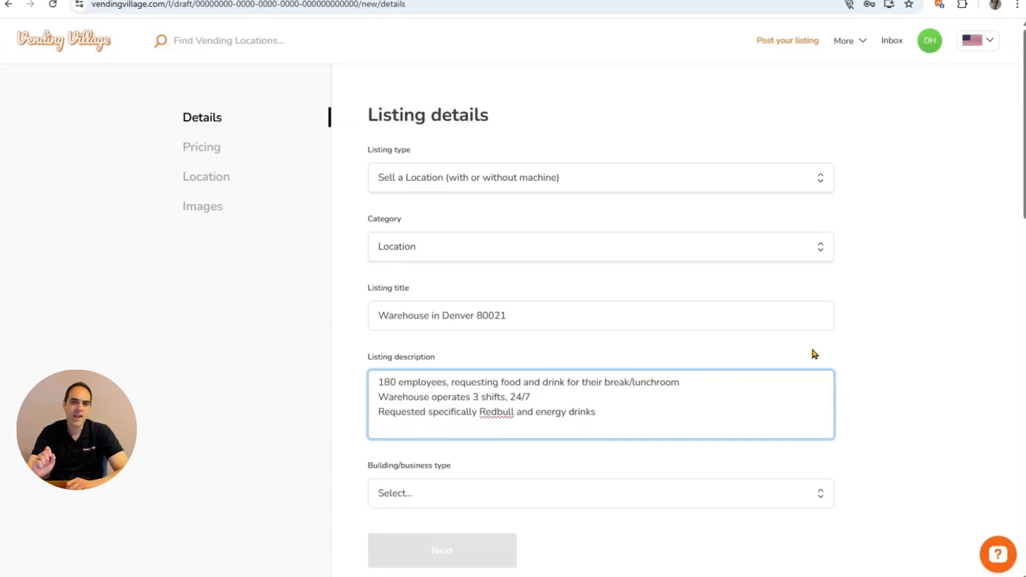
pyautogui.scroll(-3, 967, 219)
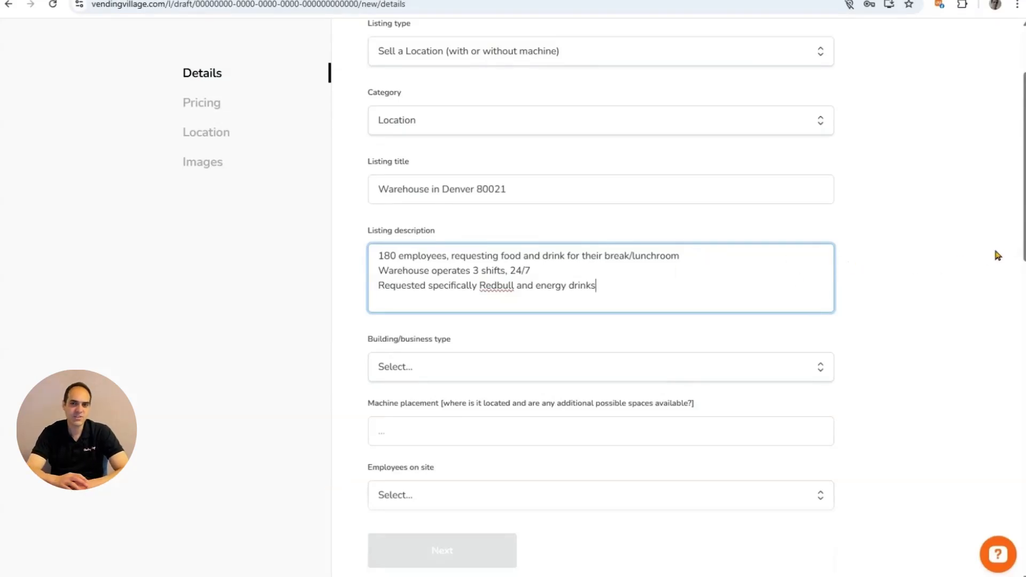
# Set the building type to Commercial Warehouse and the machine placement to Breakroom.
pyautogui.moveTo(1022, 245); pyautogui.dragTo(1022, 282)
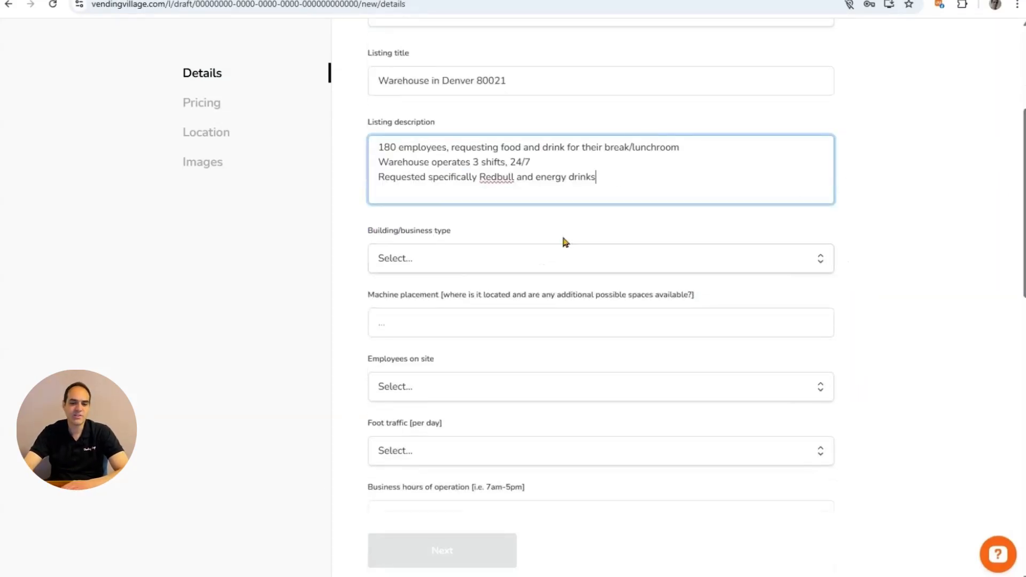
pyautogui.click(434, 263)
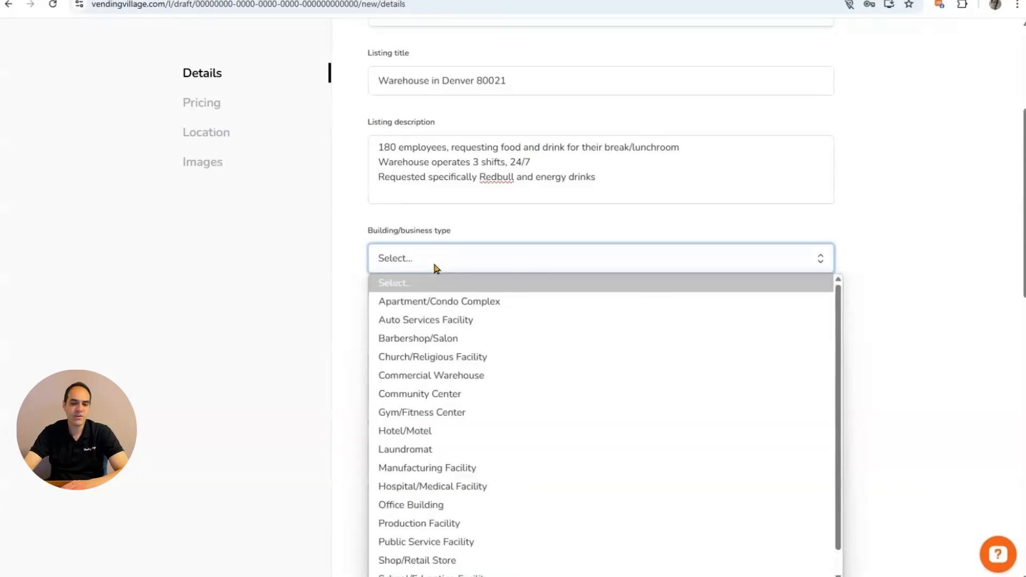
pyautogui.click(454, 380)
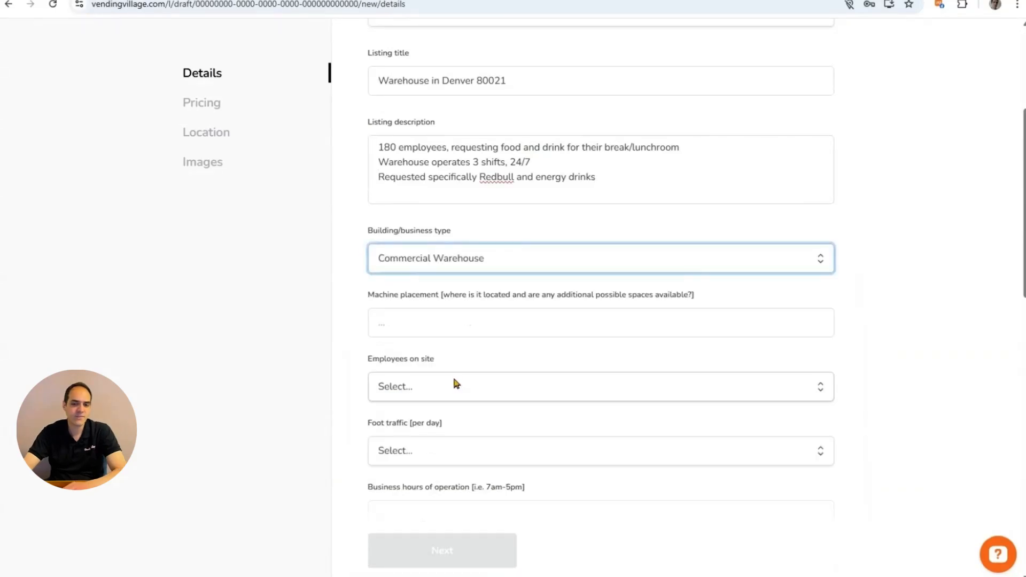
pyautogui.click(405, 321)
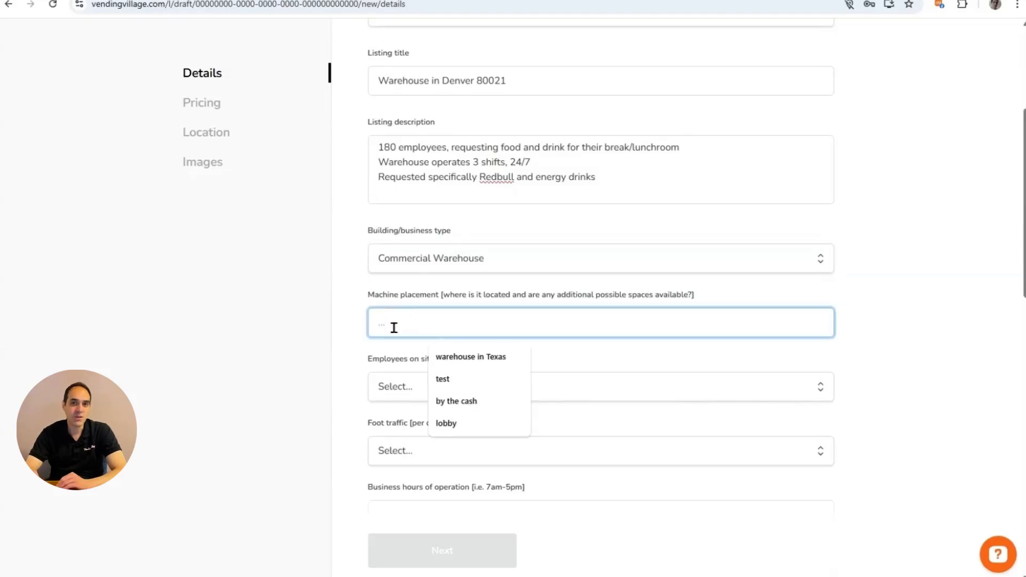
pyautogui.write('Breakroom')
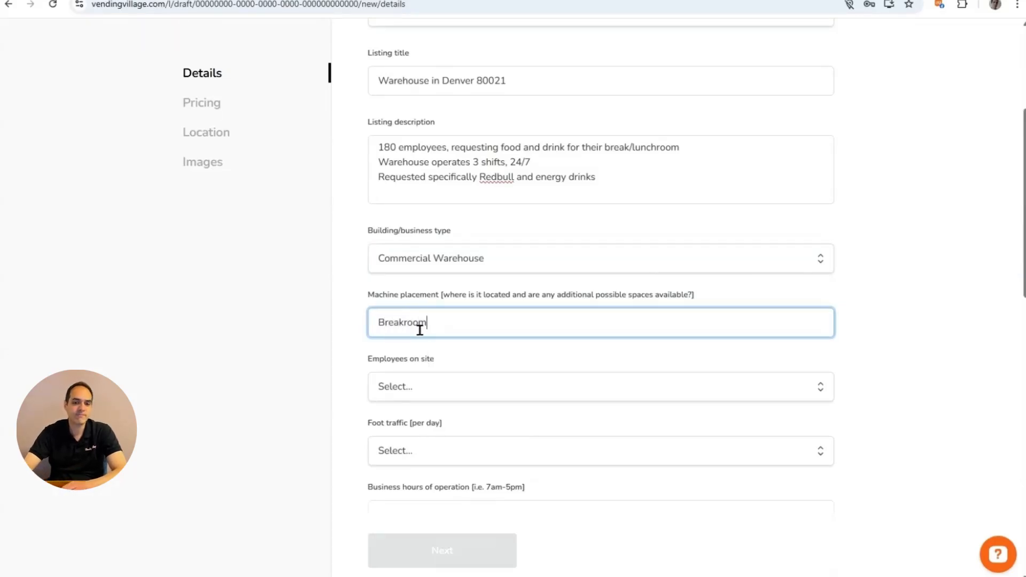
pyautogui.moveTo(1024, 287); pyautogui.dragTo(1024, 343)
pyautogui.click(493, 249)
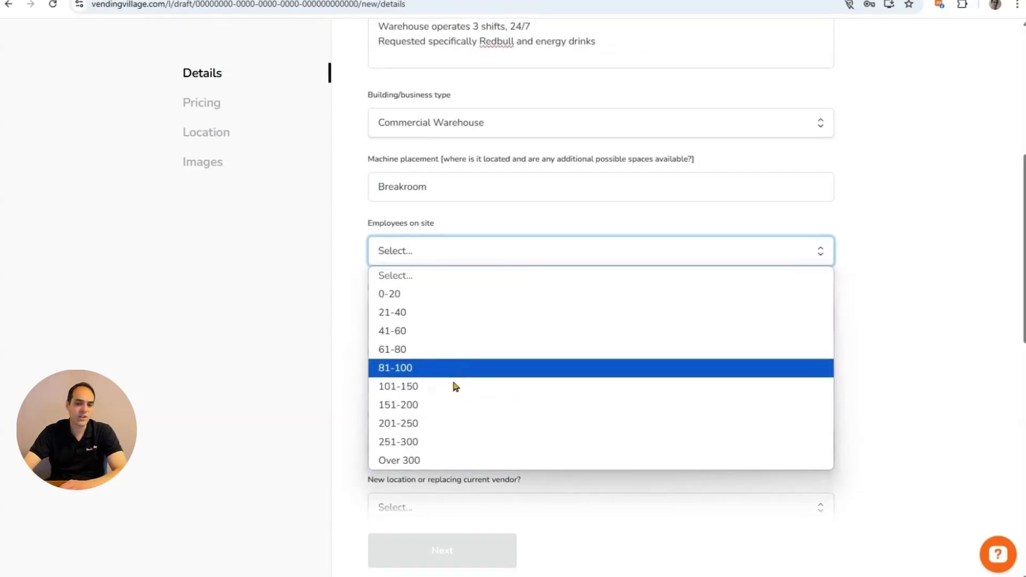
# Set both employees on site and daily foot traffic to 81-100.
pyautogui.click(423, 373)
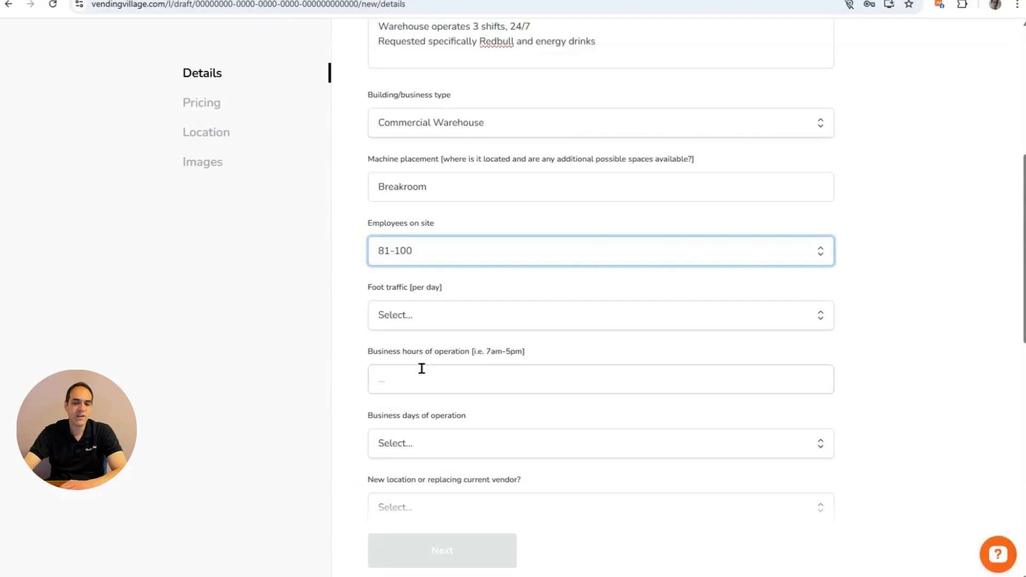
pyautogui.click(527, 323)
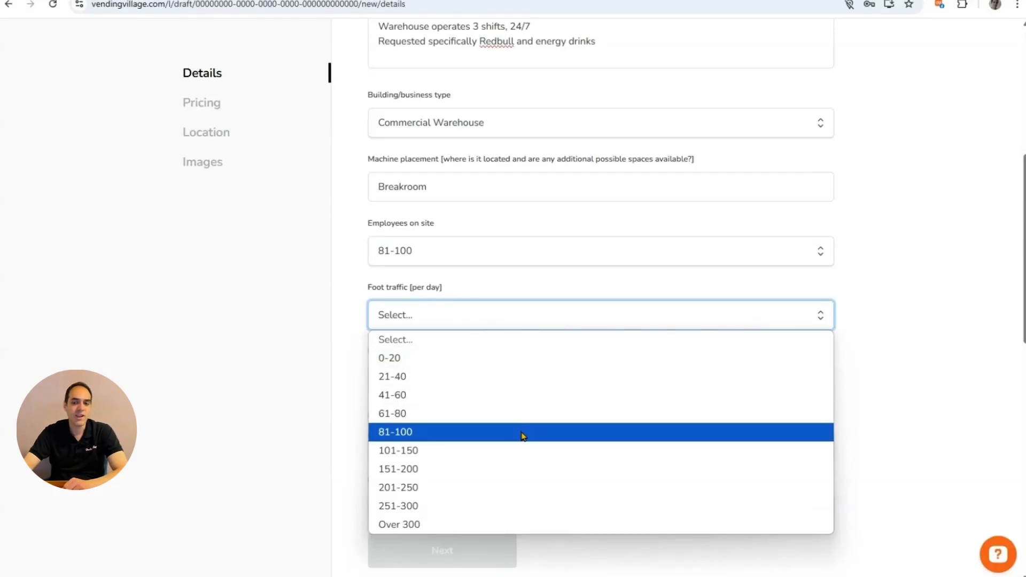
pyautogui.click(523, 436)
pyautogui.scroll(-1, 1017, 278)
pyautogui.scroll(-2, 1017, 278)
# Enter 24/7 business hours, 7 days/week, and mark it a New Location never having had a machine.
pyautogui.click(482, 266)
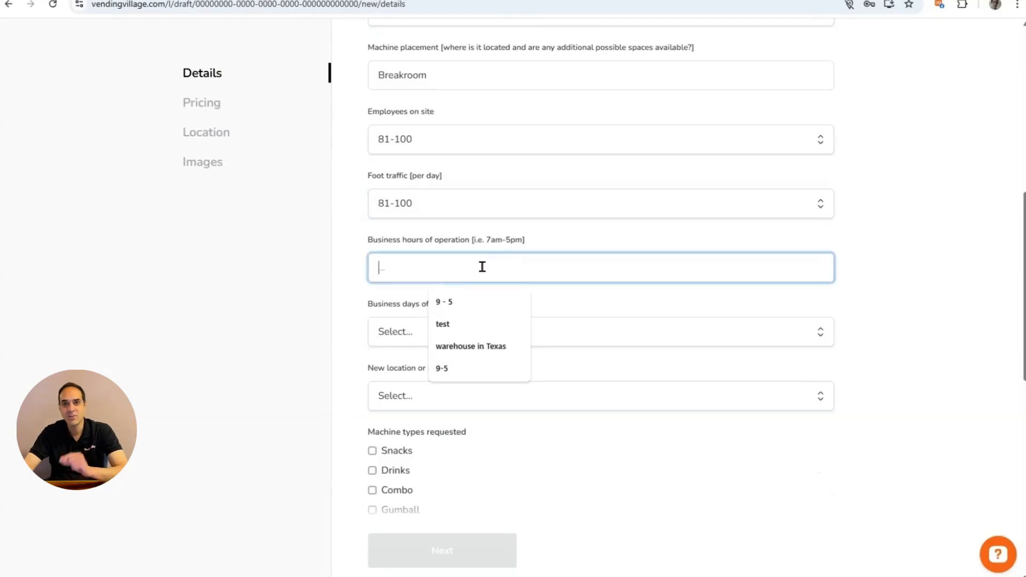
pyautogui.write('24')
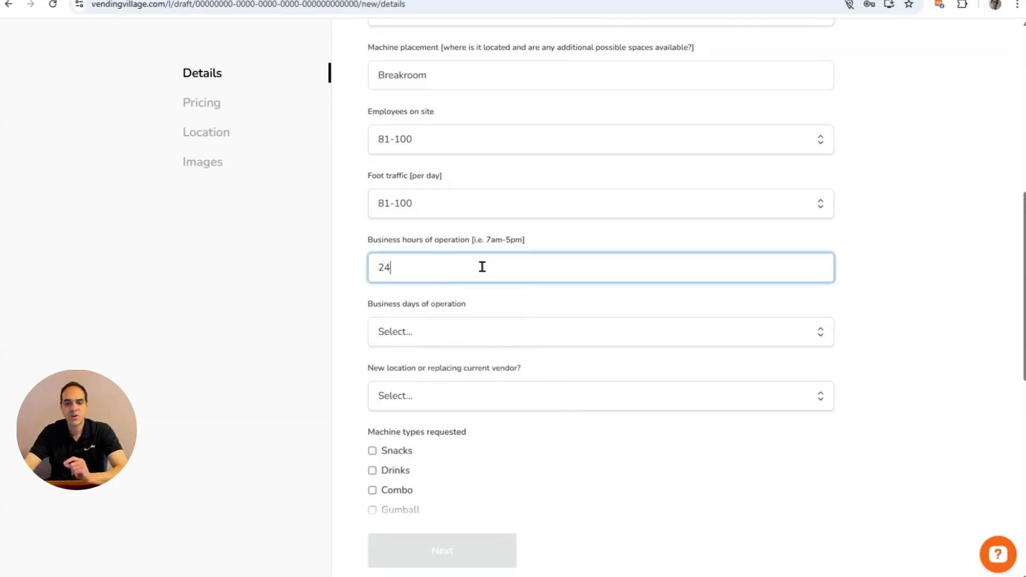
pyautogui.write('/7')
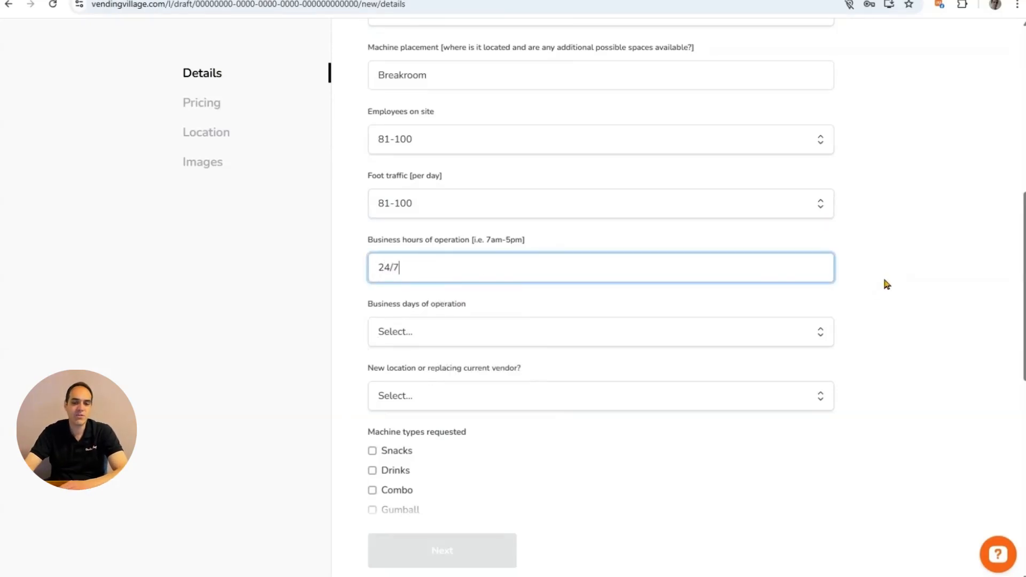
pyautogui.click(977, 267)
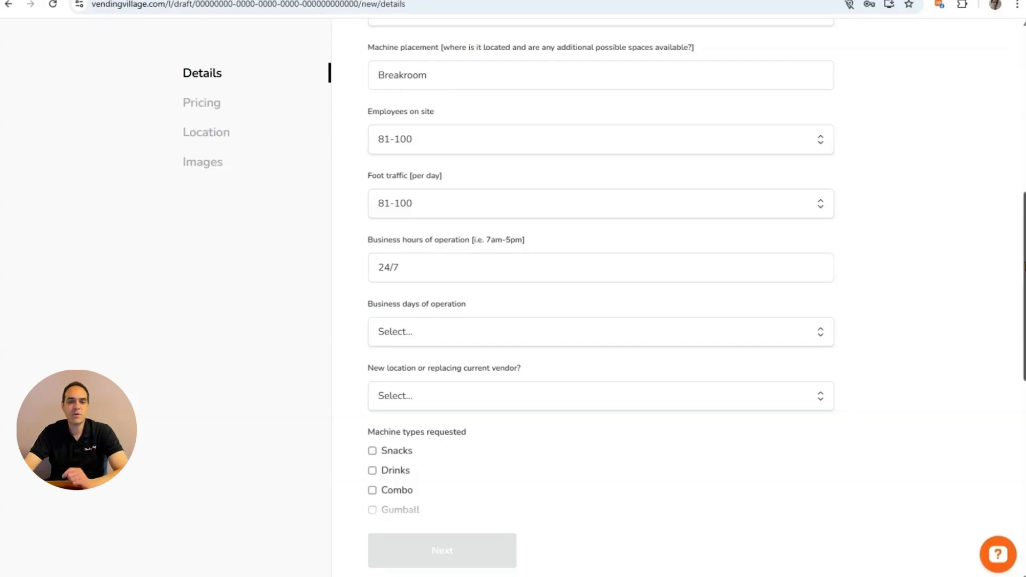
pyautogui.scroll(-1, 1021, 277)
pyautogui.click(496, 267)
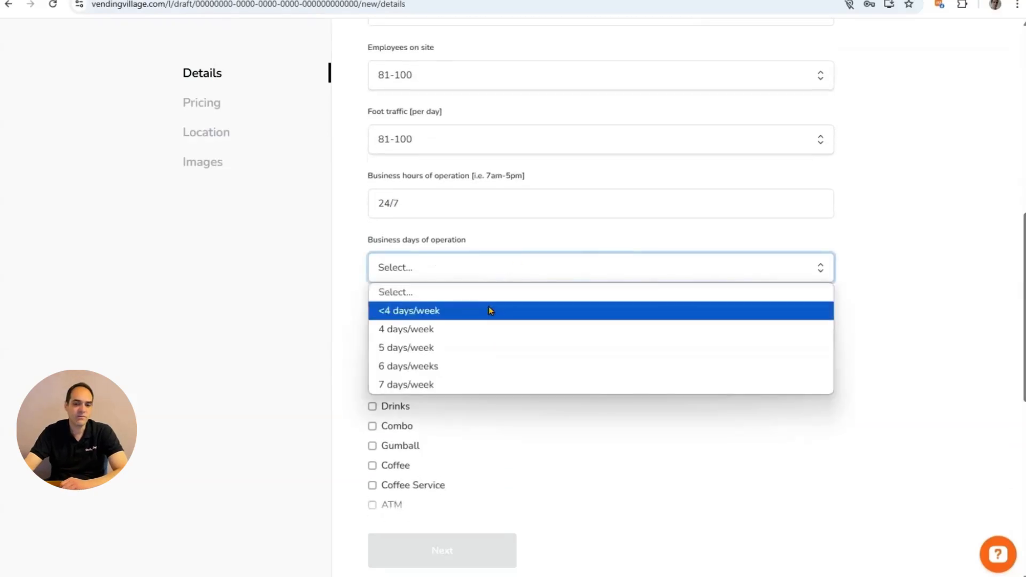
pyautogui.click(471, 384)
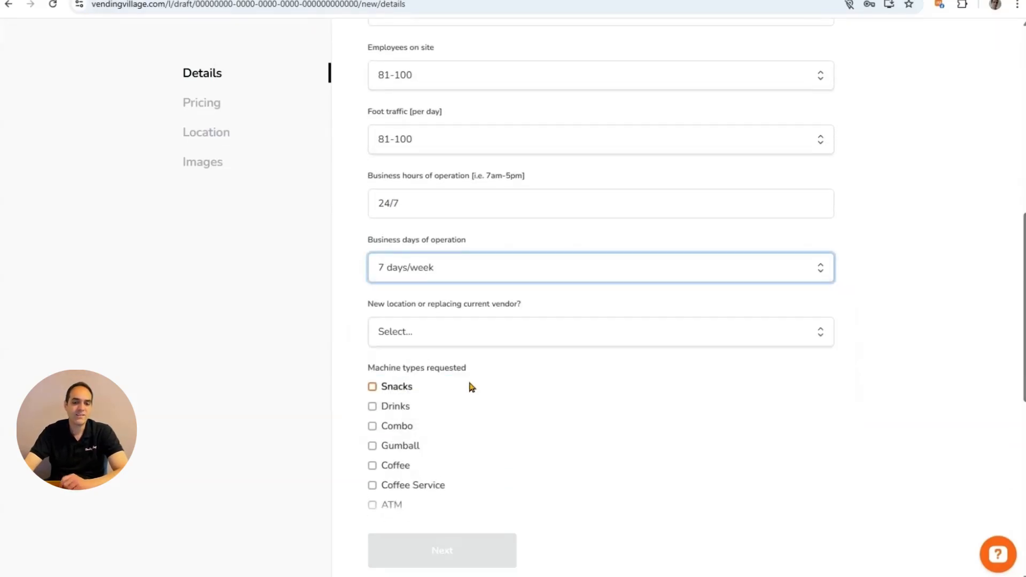
pyautogui.click(504, 337)
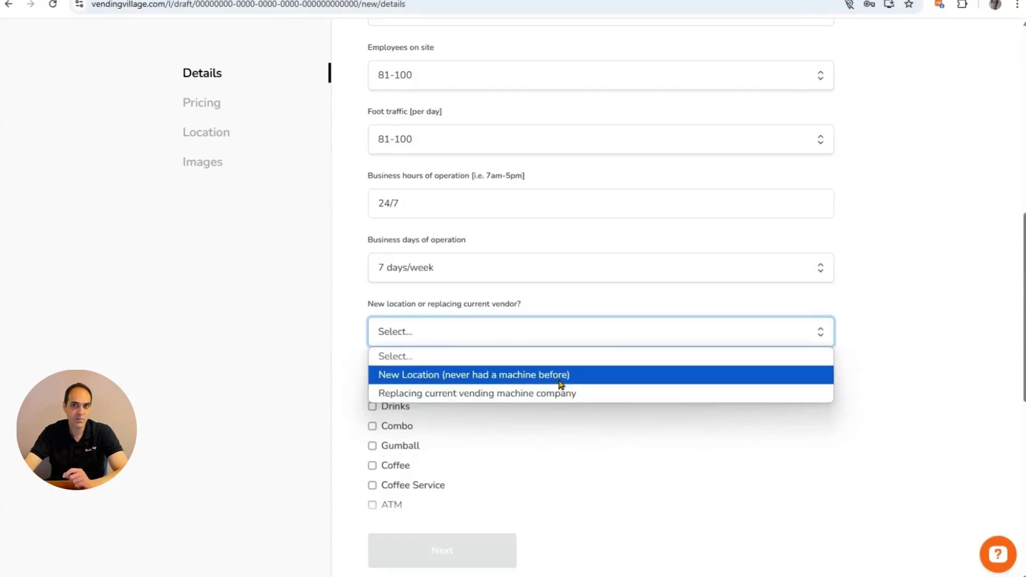
pyautogui.click(594, 383)
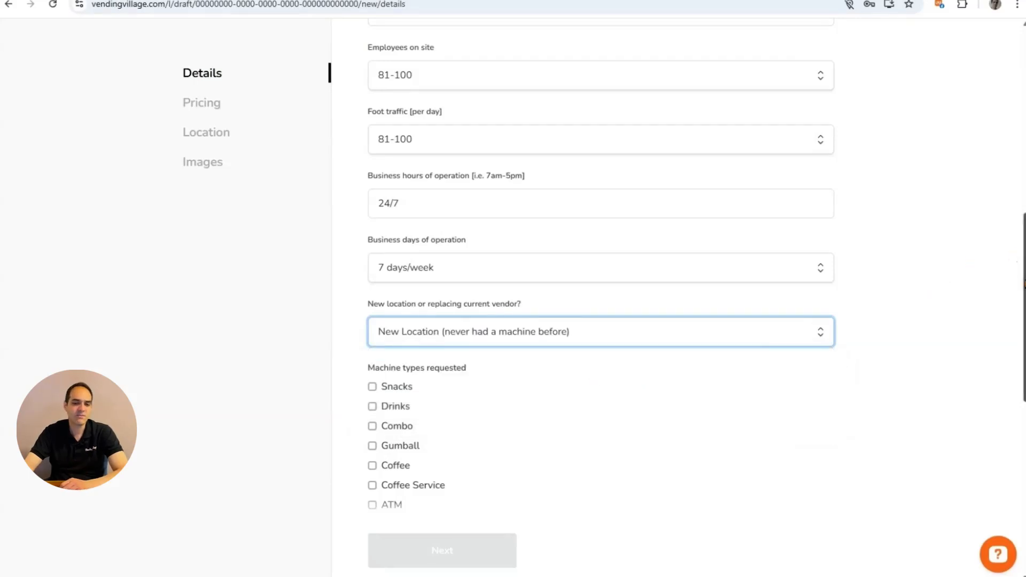
# Request Snacks, Drinks, Combo and Coffee Service machines, with 1 machine required.
pyautogui.scroll(-2, 1020, 317)
pyautogui.scroll(-1, 1015, 320)
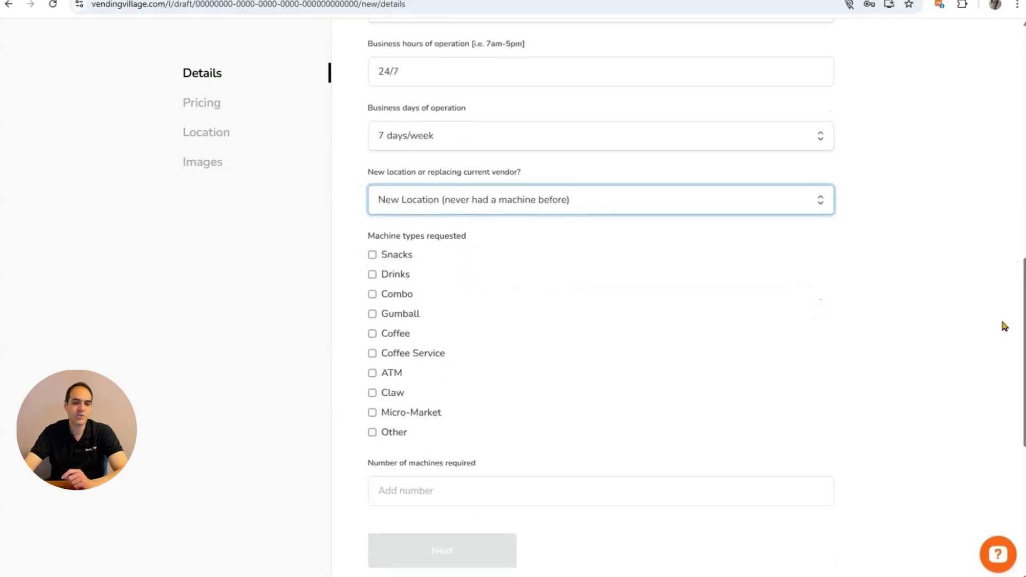
pyautogui.click(398, 260)
pyautogui.click(390, 275)
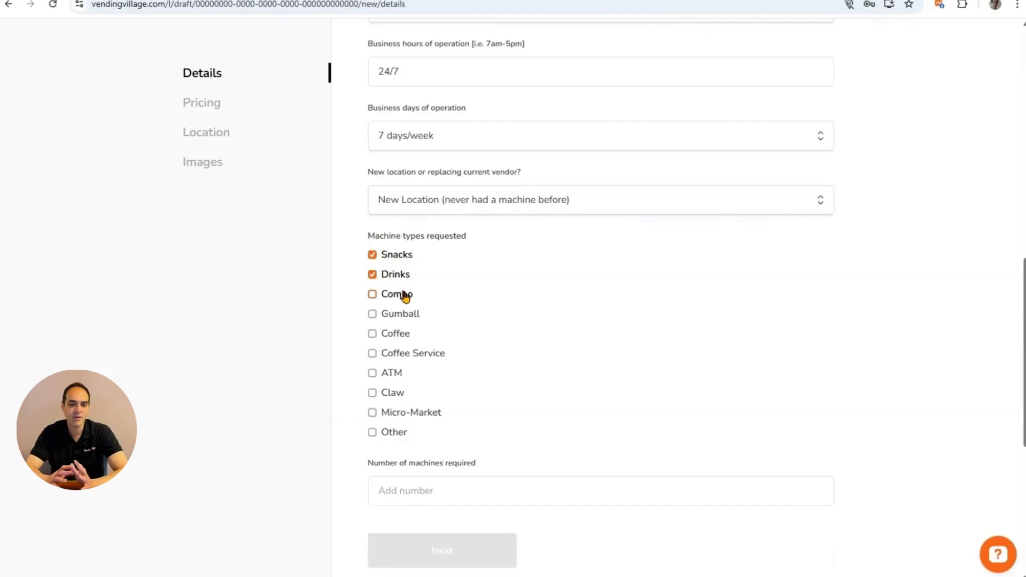
pyautogui.click(405, 299)
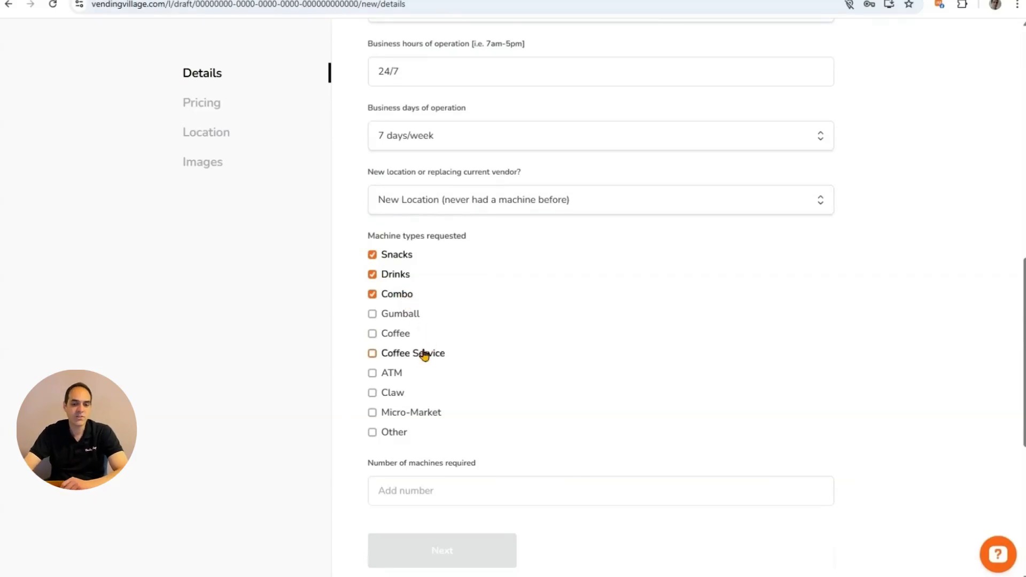
pyautogui.click(411, 358)
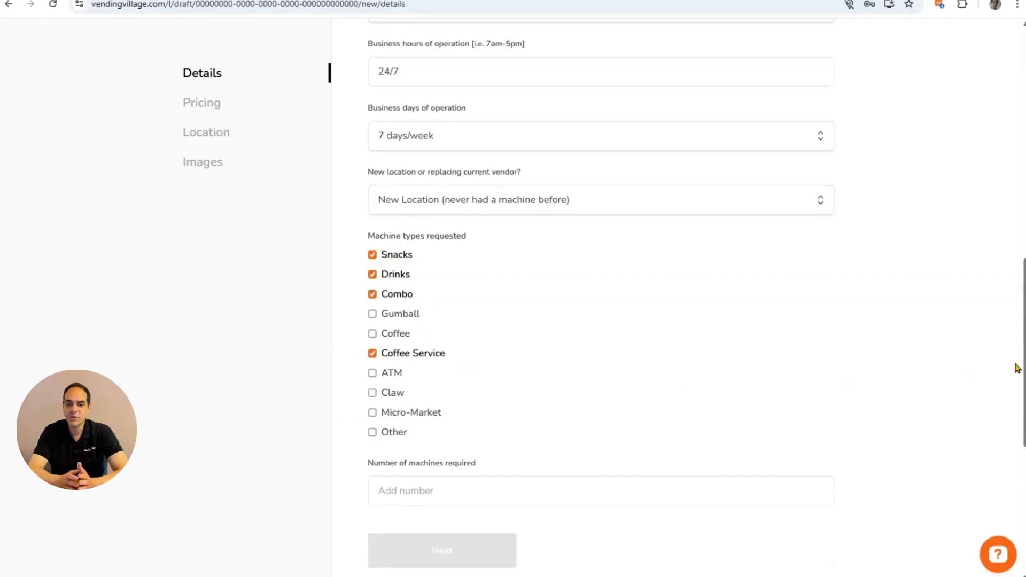
pyautogui.moveTo(1024, 368); pyautogui.dragTo(1024, 393)
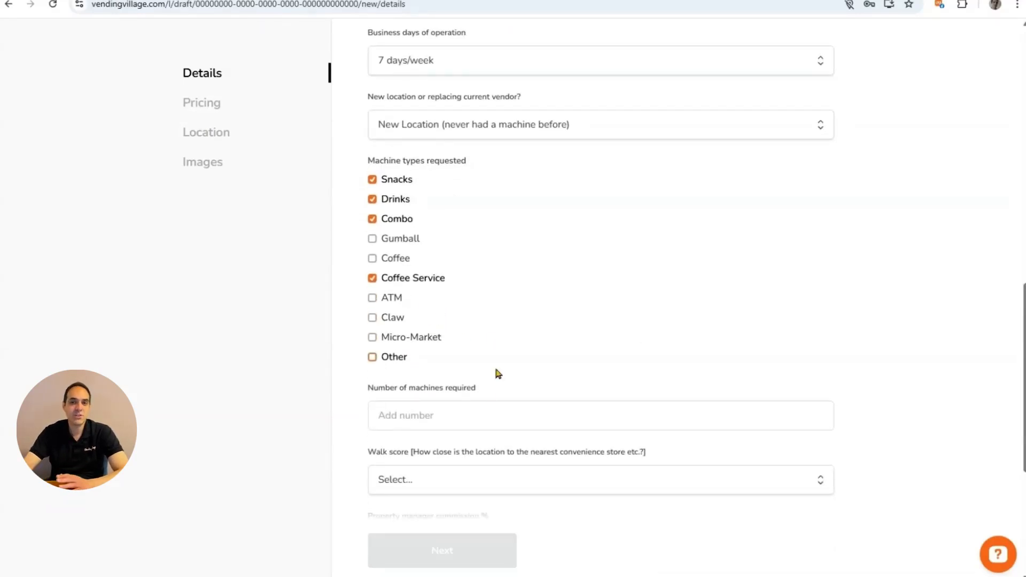
pyautogui.click(479, 412)
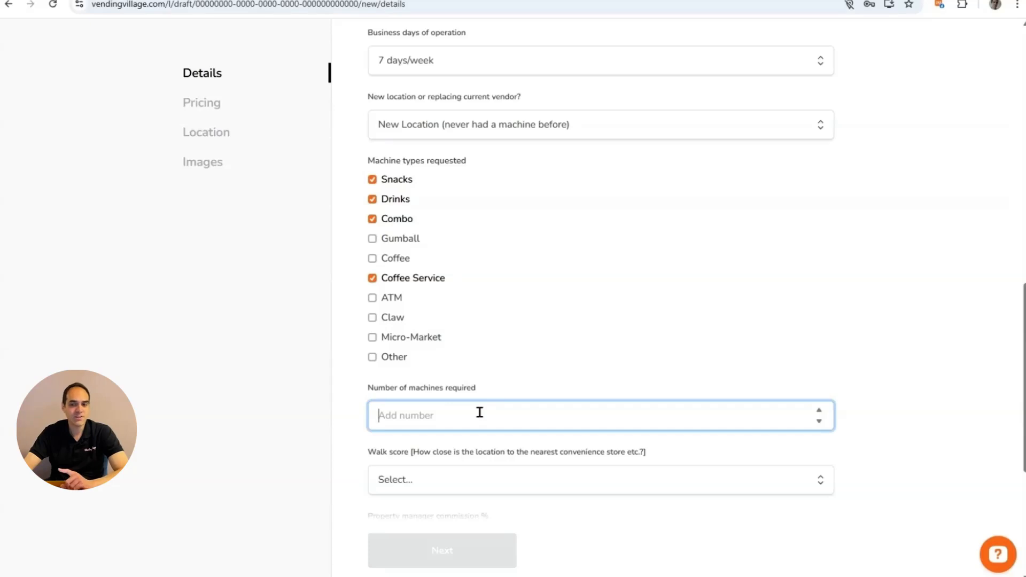
pyautogui.write('1')
pyautogui.scroll(-3, 480, 412)
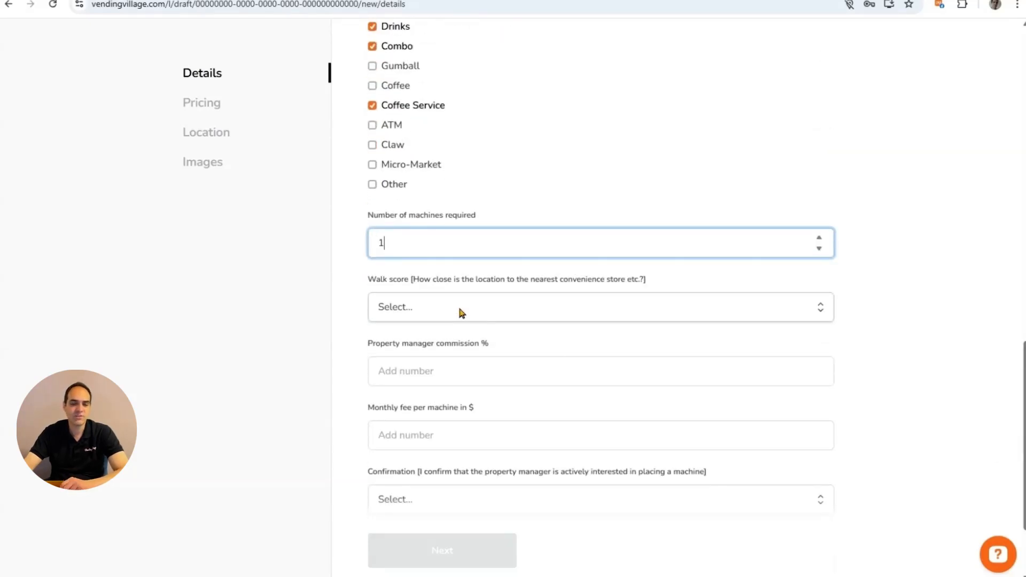
# Choose a '10+ minutes walk' walk score, 0 property manager commission and 0 monthly fee per machine.
pyautogui.click(459, 308)
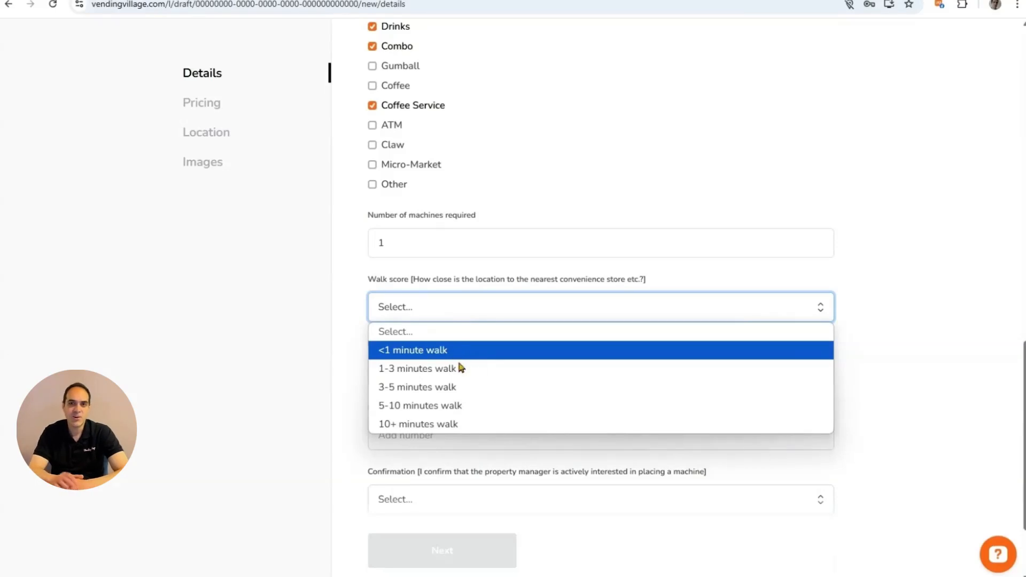
pyautogui.click(488, 431)
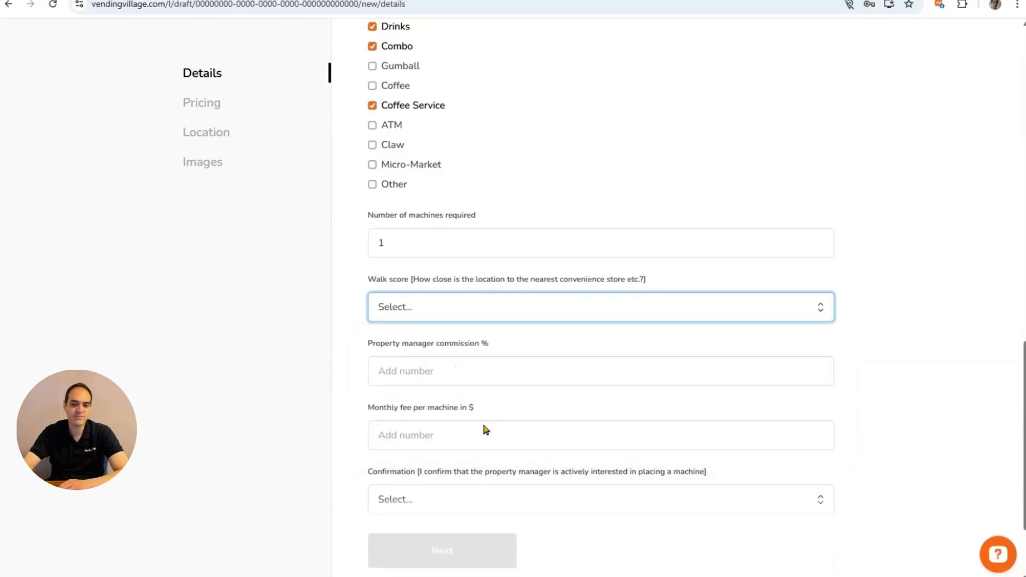
pyautogui.click(475, 373)
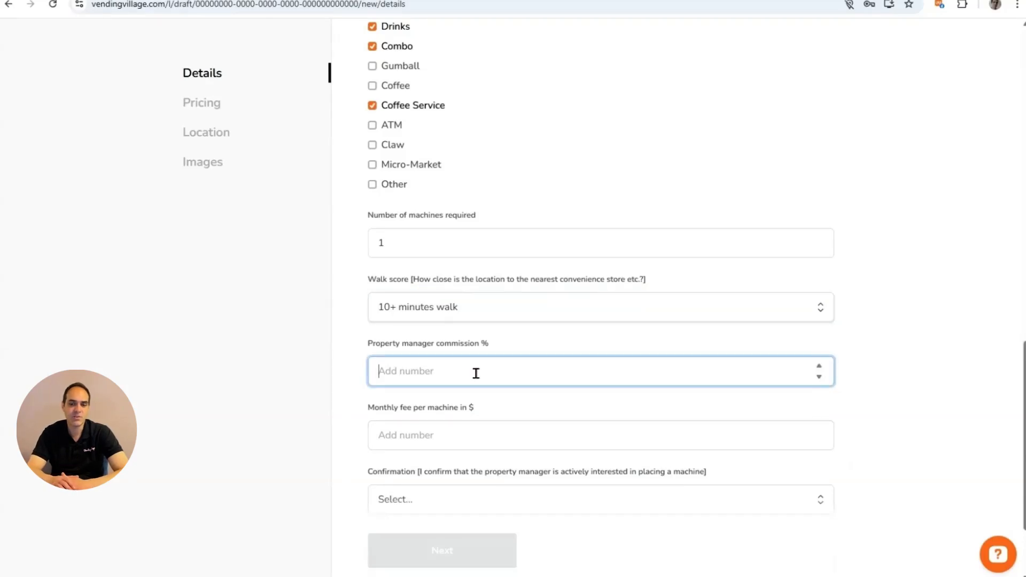
pyautogui.write('0')
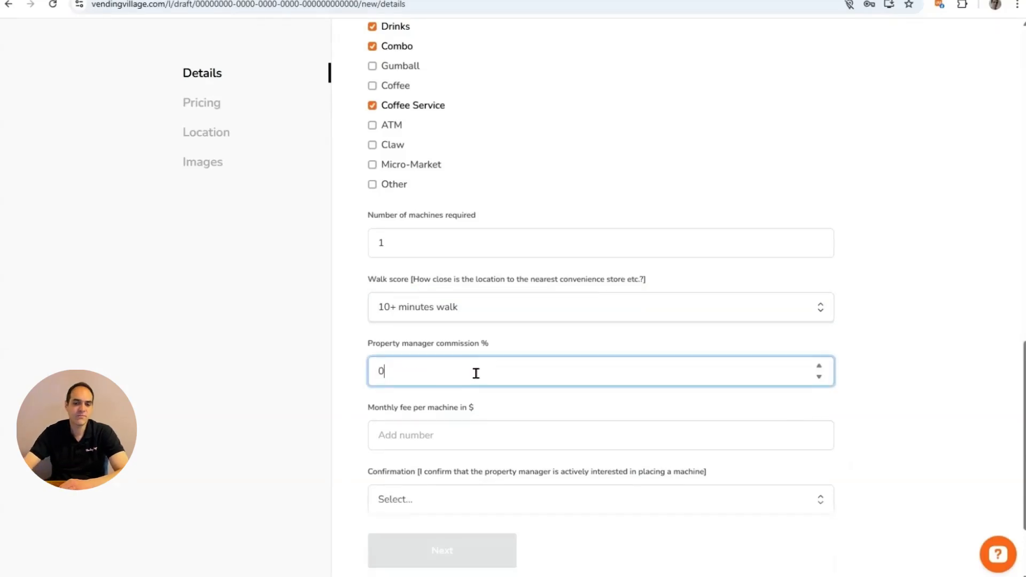
pyautogui.click(491, 436)
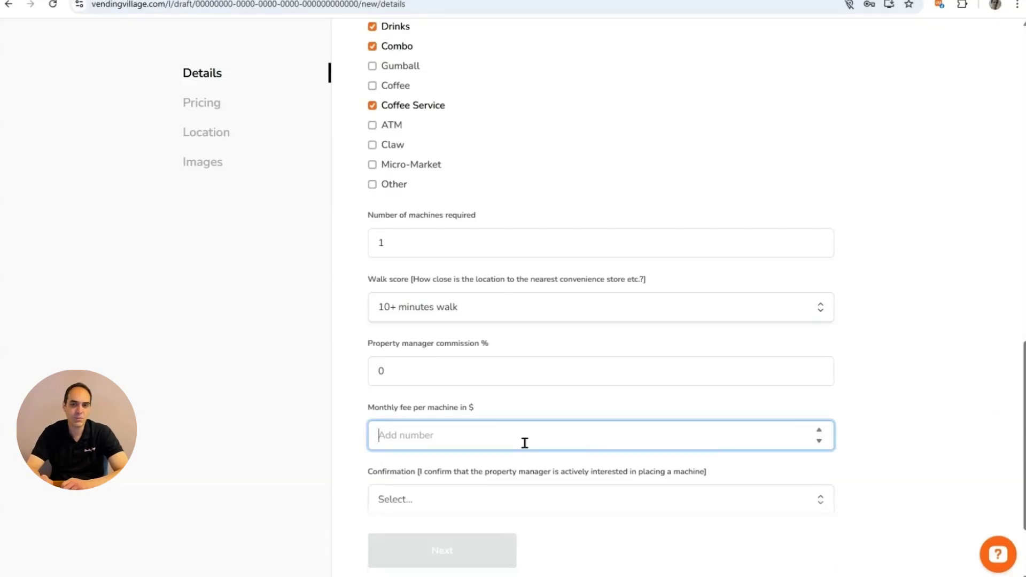
pyautogui.write('0')
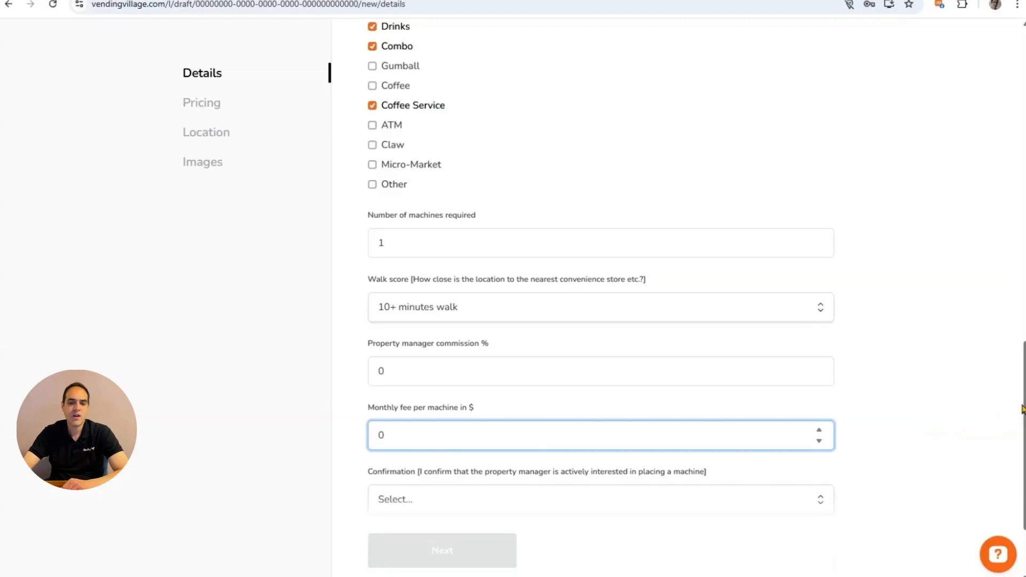
pyautogui.scroll(-2, 710, 416)
# Confirm manager interest as Yes, give 'Secured for resale' as the selling reason, and continue to Pricing.
pyautogui.click(428, 376)
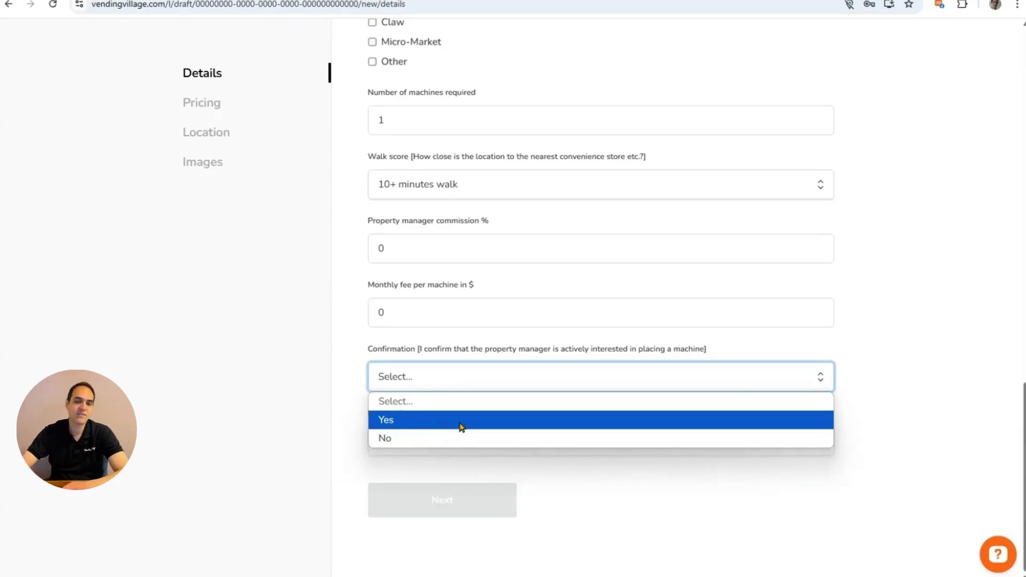
pyautogui.click(460, 425)
pyautogui.click(462, 440)
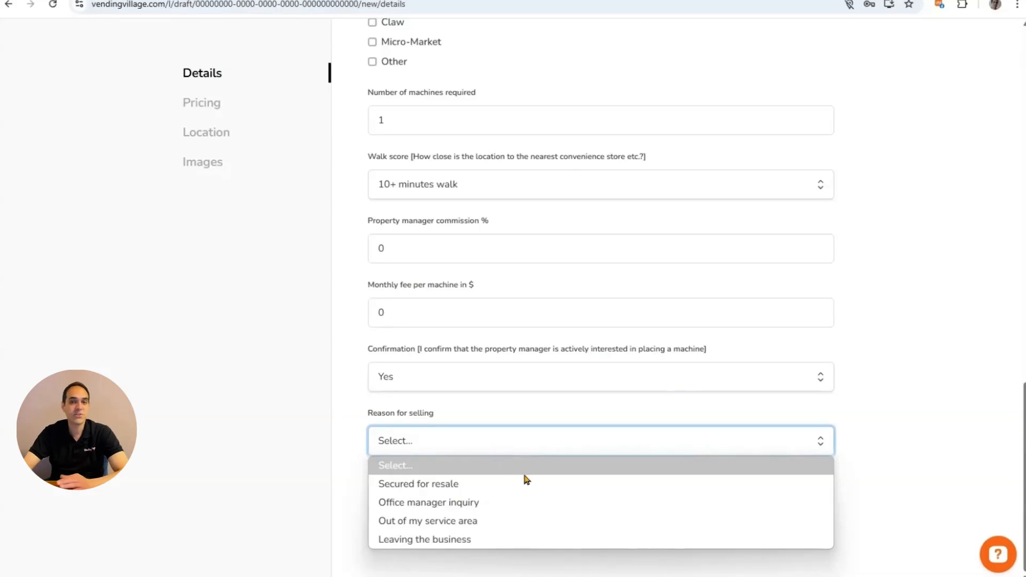
pyautogui.click(470, 485)
pyautogui.click(455, 504)
# Set the listing price to 600, replacing an initial 500, giving US$462.00 received after fees.
pyautogui.click(455, 181)
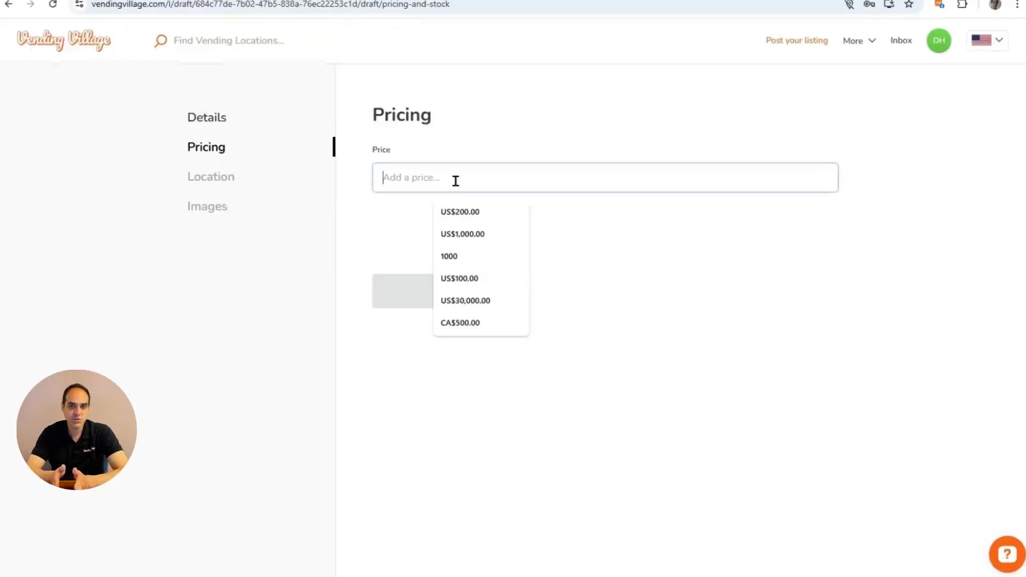
pyautogui.write('500')
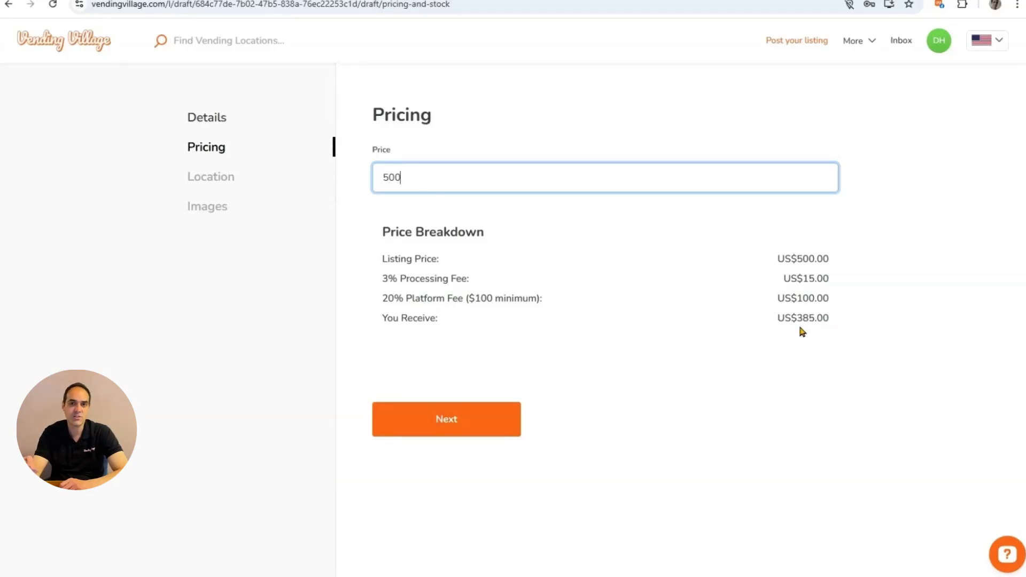
pyautogui.moveTo(460, 167); pyautogui.dragTo(364, 184)
pyautogui.write('600')
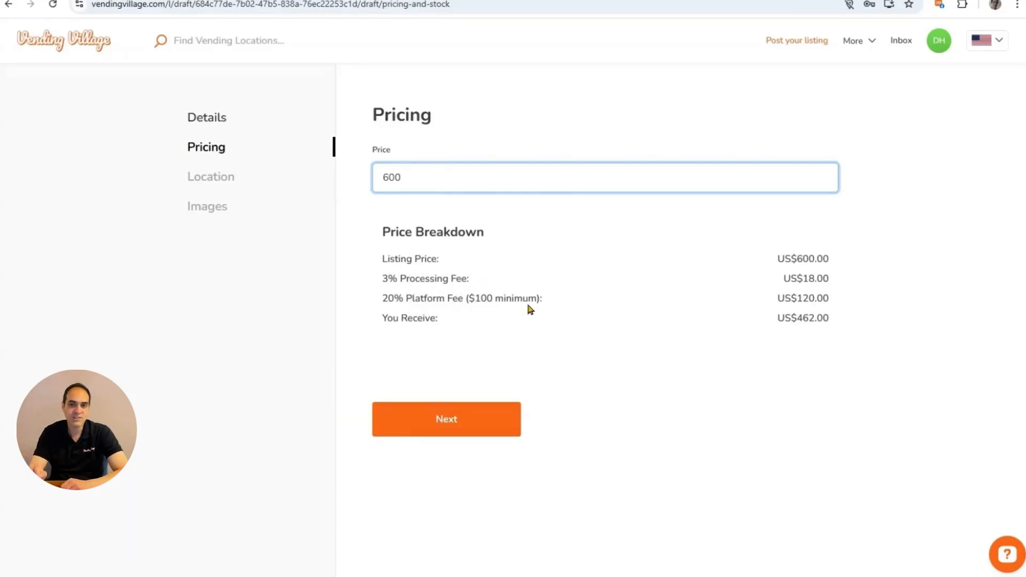
pyautogui.press('Tab')
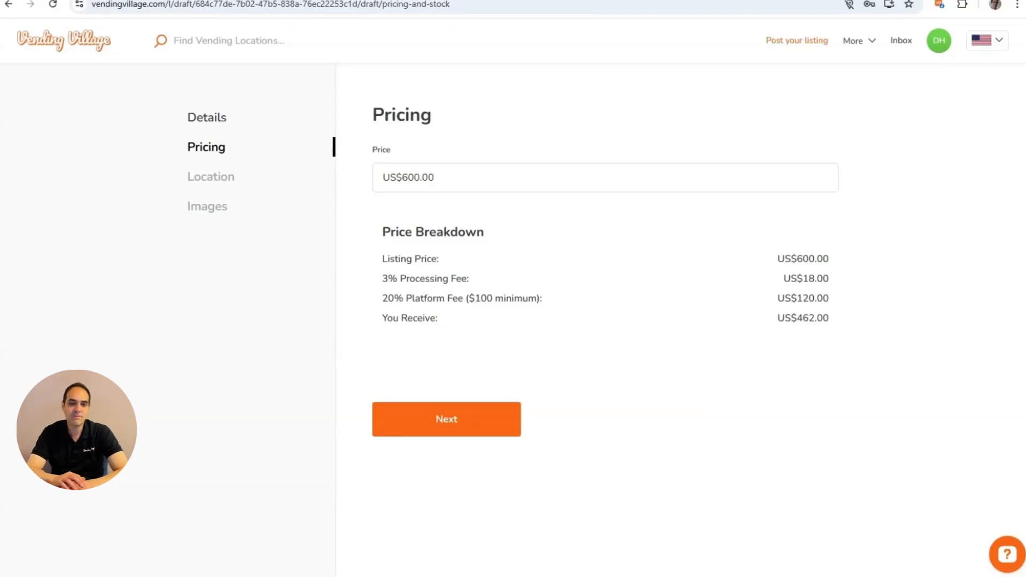
# On the Location step, set the address to Denver, Colorado, United States.
pyautogui.click(484, 426)
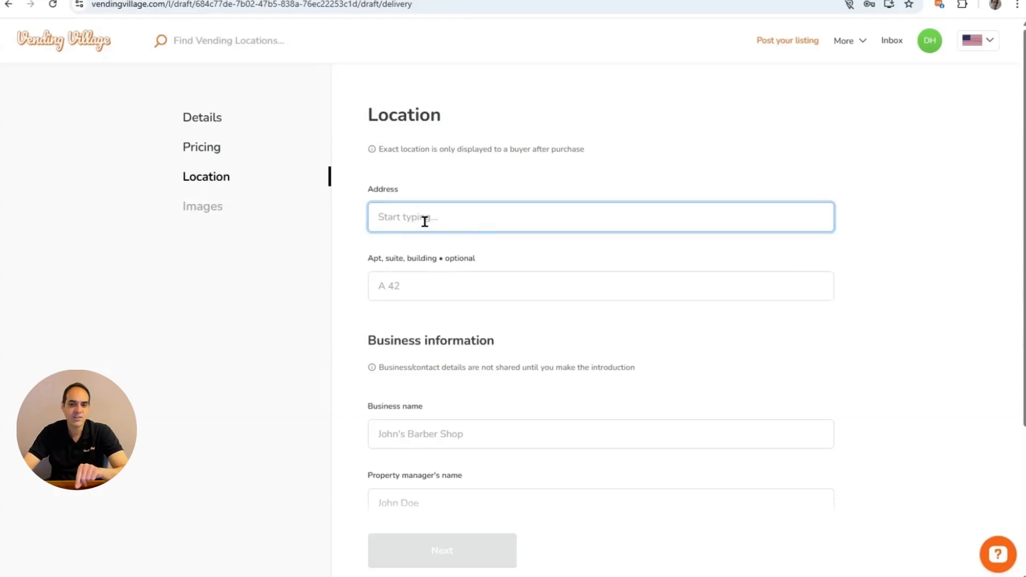
pyautogui.write('denver ')
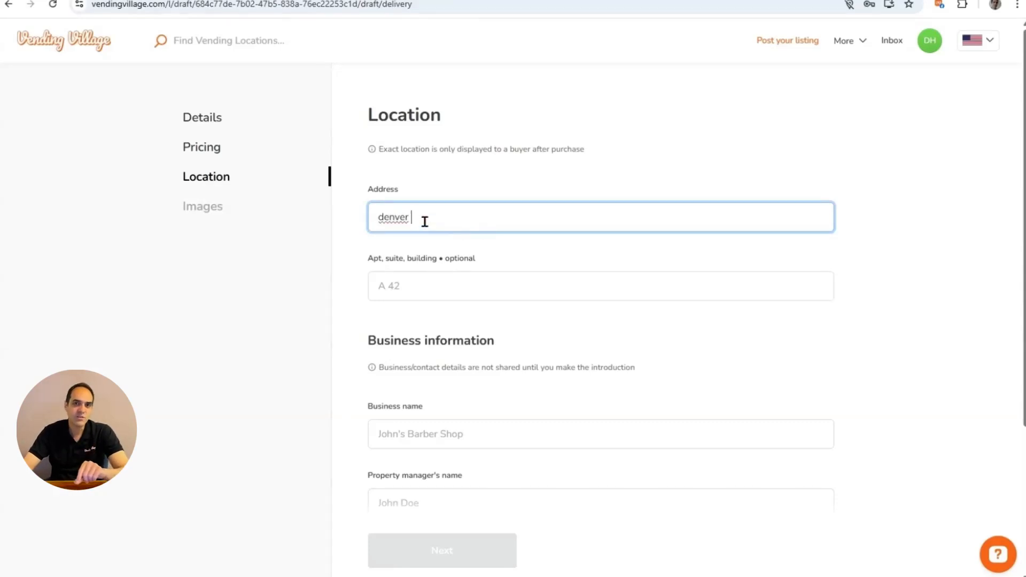
pyautogui.write('c')
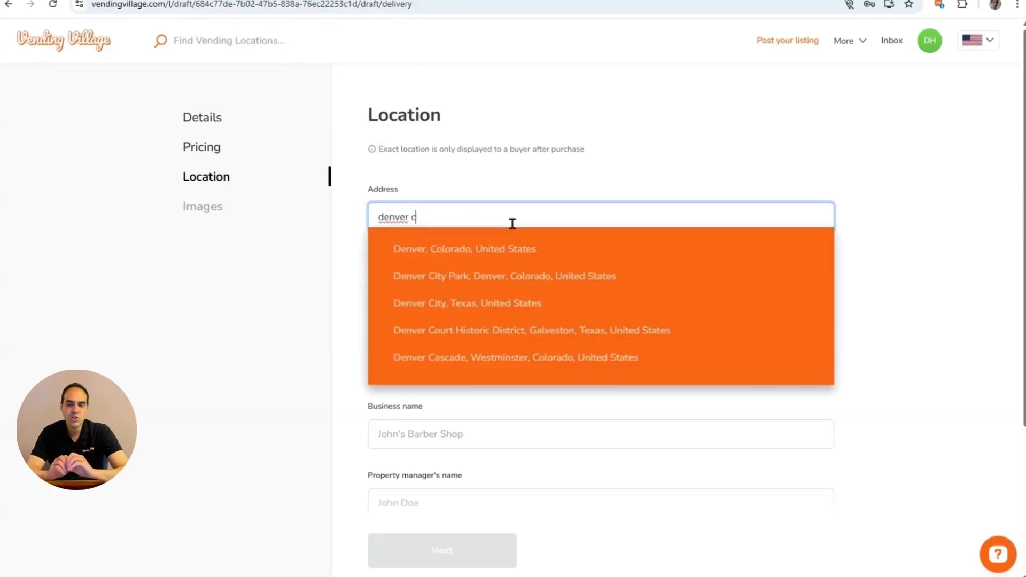
pyautogui.click(499, 258)
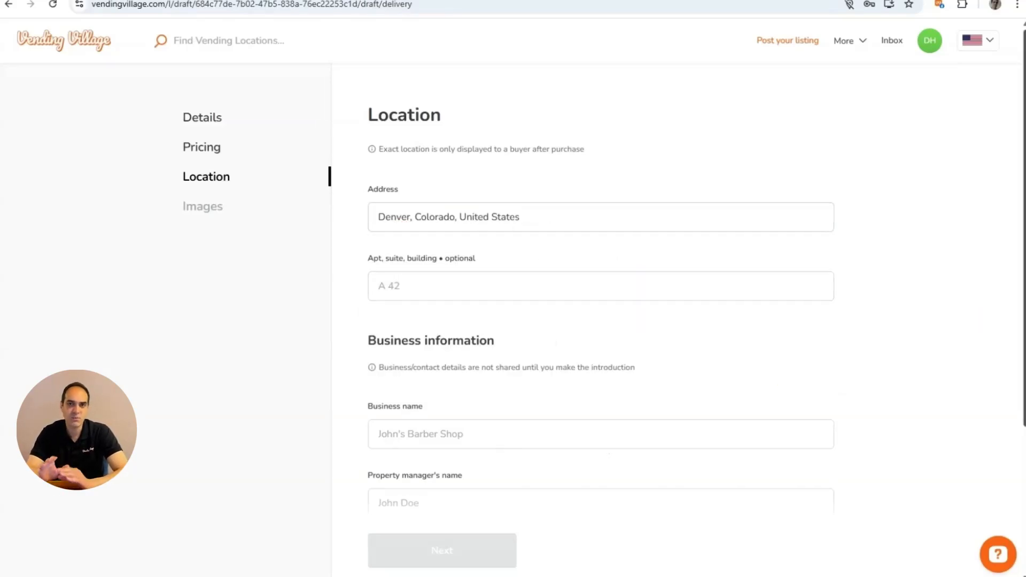
pyautogui.scroll(-3, 976, 317)
pyautogui.scroll(-2, 975, 318)
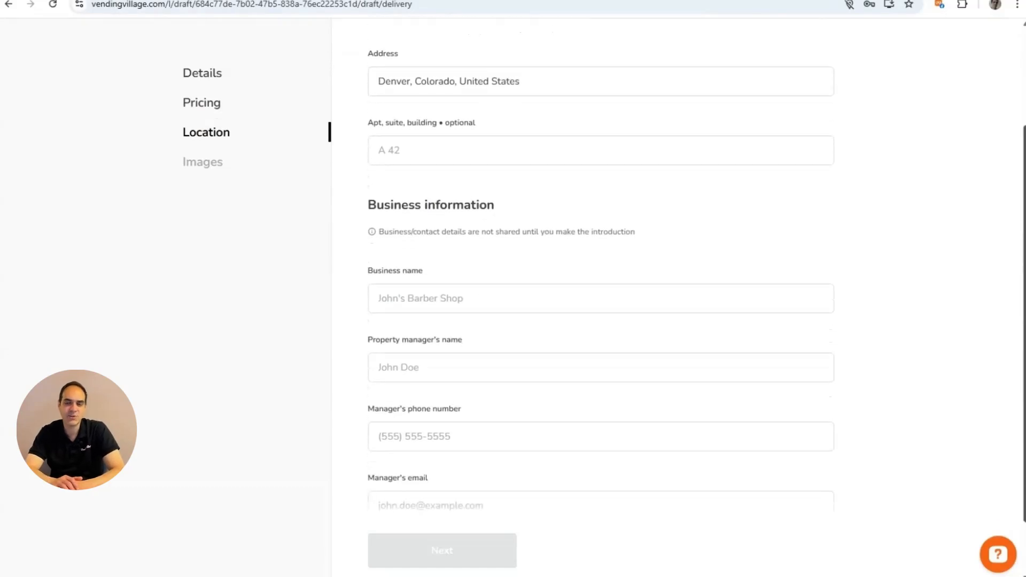
# Enter business name 'Jims Warehouse' plus the property manager's name, phone number and e-mail.
pyautogui.click(490, 241)
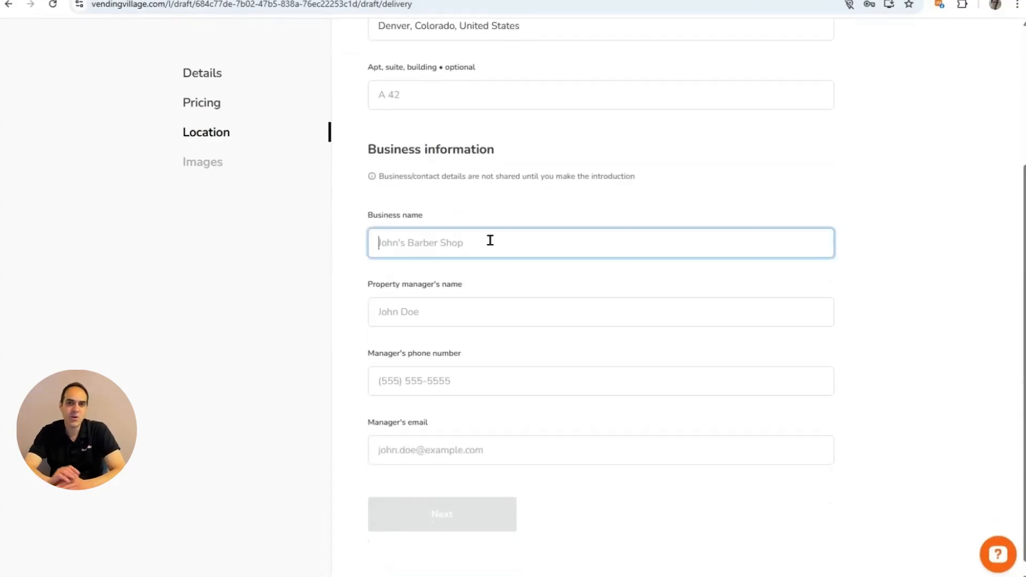
pyautogui.write('Jims Wa')
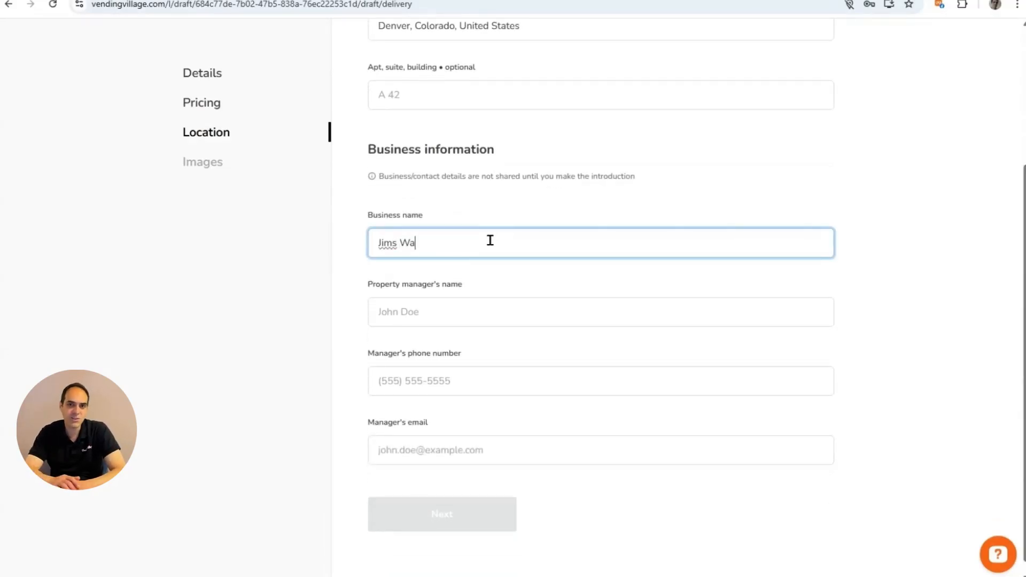
pyautogui.write('rehouse')
pyautogui.click(530, 316)
pyautogui.write('Jim')
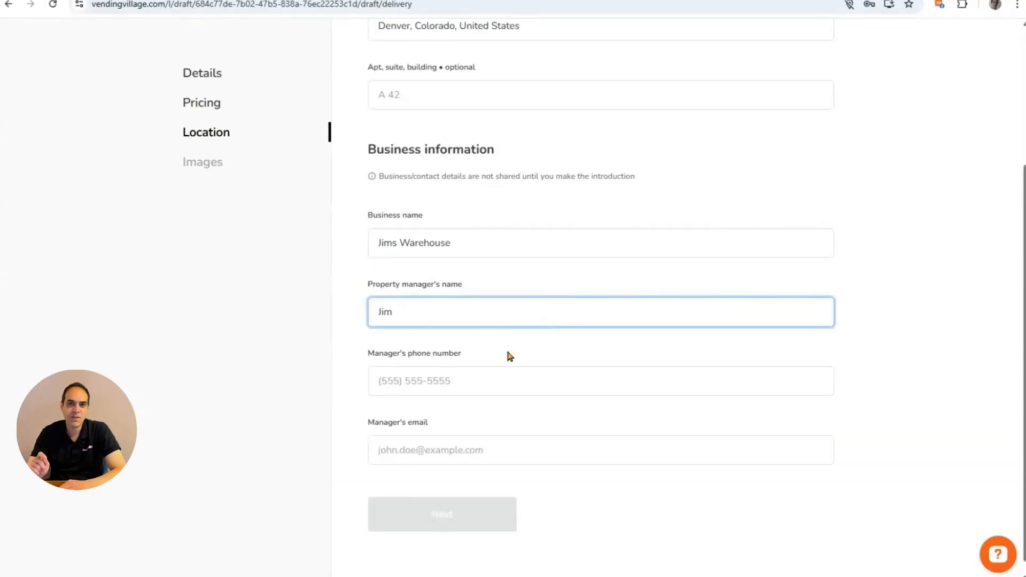
pyautogui.click(508, 383)
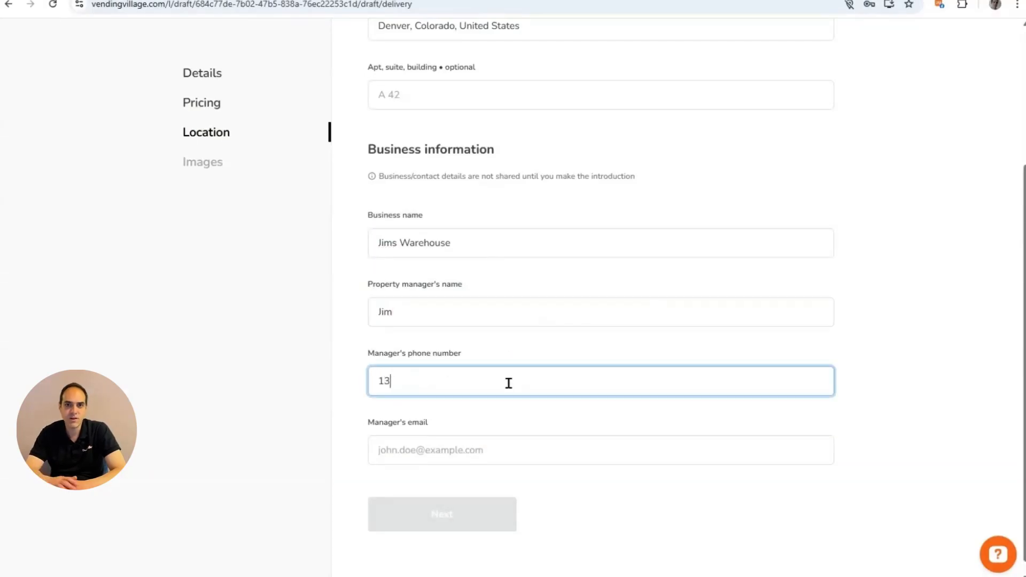
pyautogui.click(464, 446)
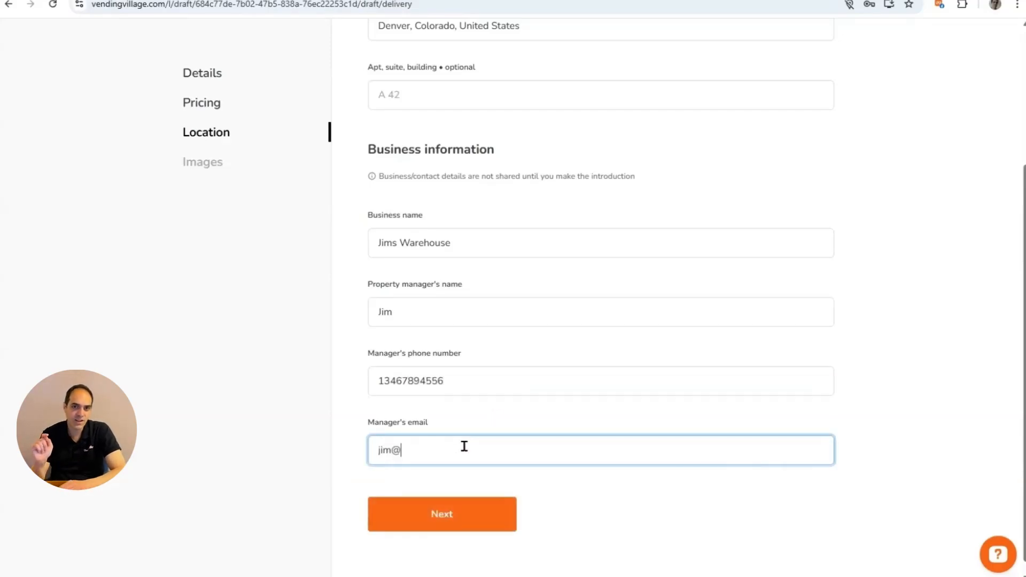
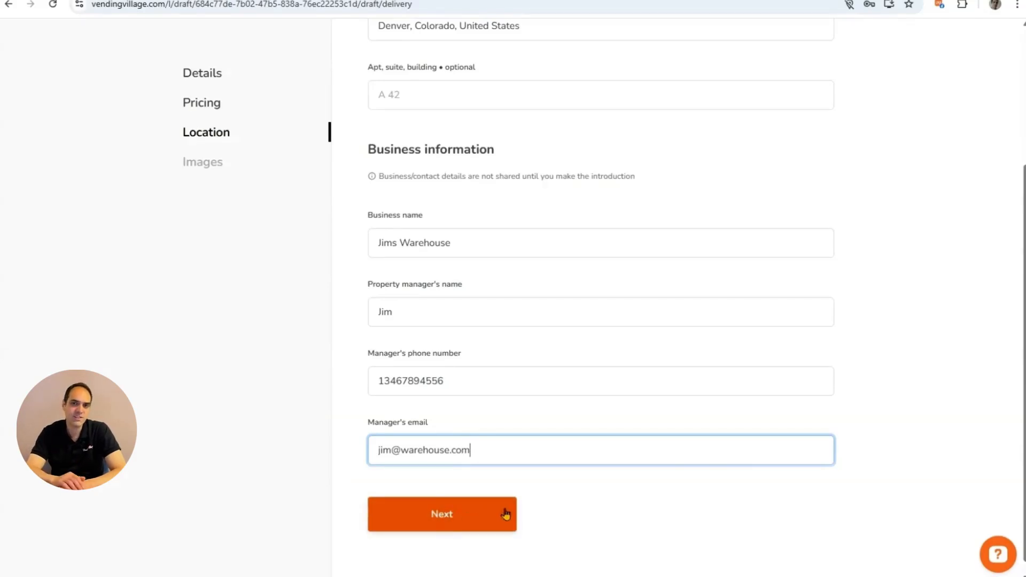
# In the Listing Image Generator, set a bright yellow (#f9fd21) background and download the image.
pyautogui.click(462, 526)
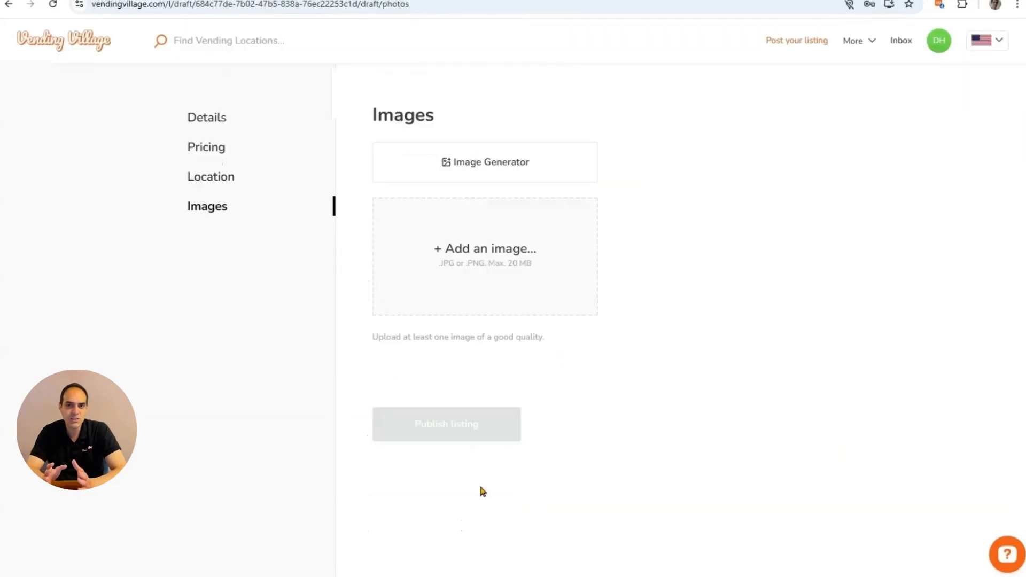
pyautogui.click(493, 172)
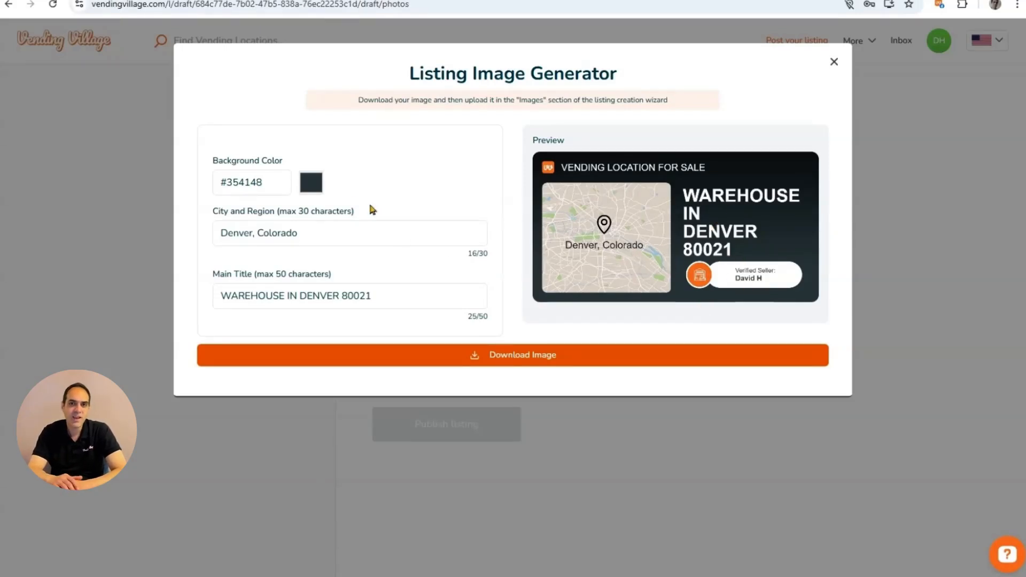
pyautogui.click(310, 182)
pyautogui.click(385, 227)
pyautogui.moveTo(386, 227); pyautogui.dragTo(422, 198)
pyautogui.click(419, 295)
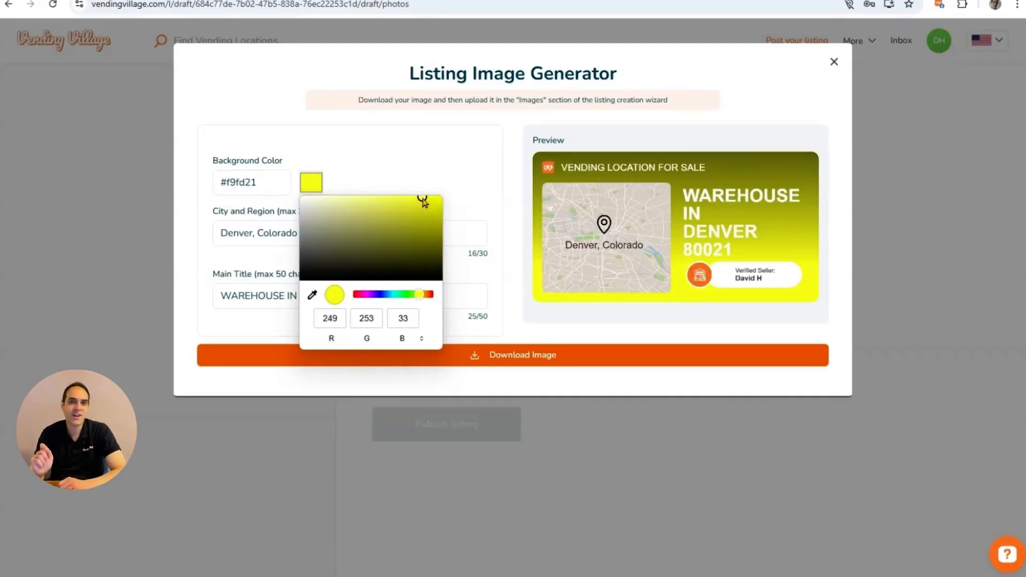
pyautogui.click(521, 319)
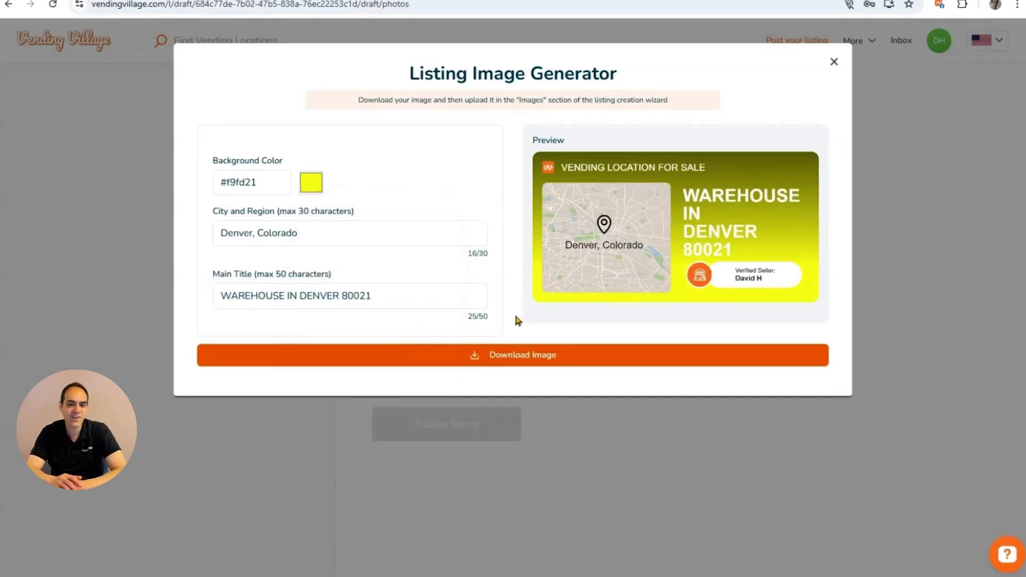
pyautogui.click(521, 364)
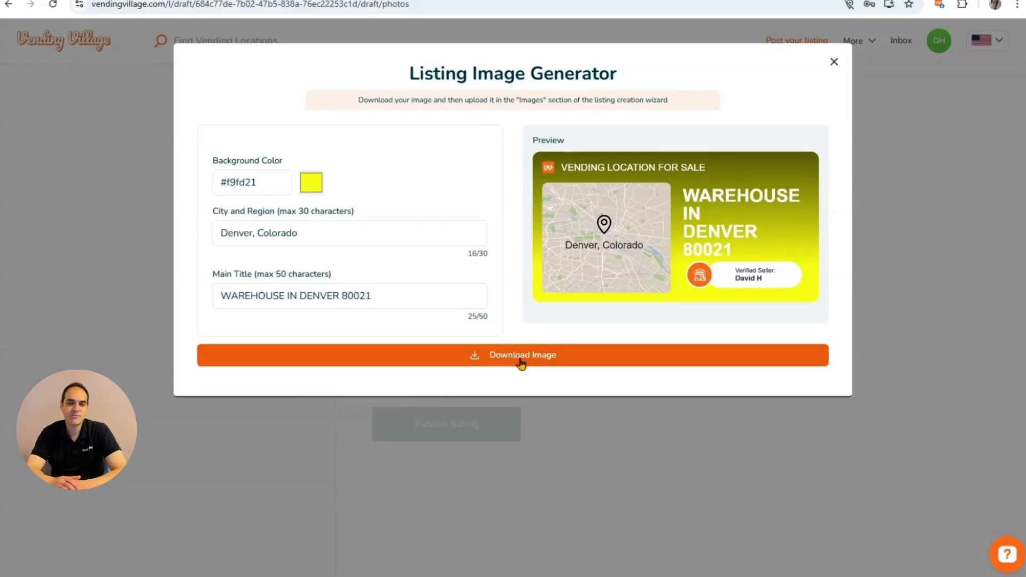